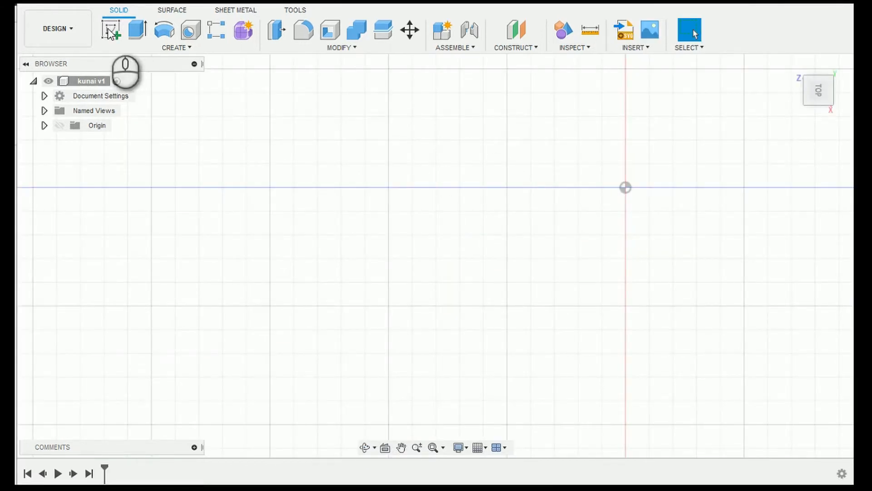
Step: Sketch a 7 mm diameter circle centred on the origin on the front (XY) plane and finish the sketch
left_click(110, 31)
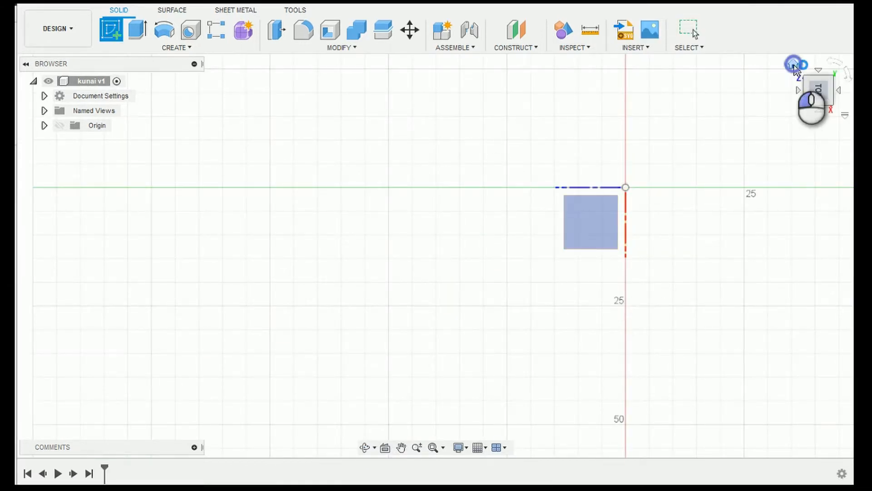
left_click(794, 64)
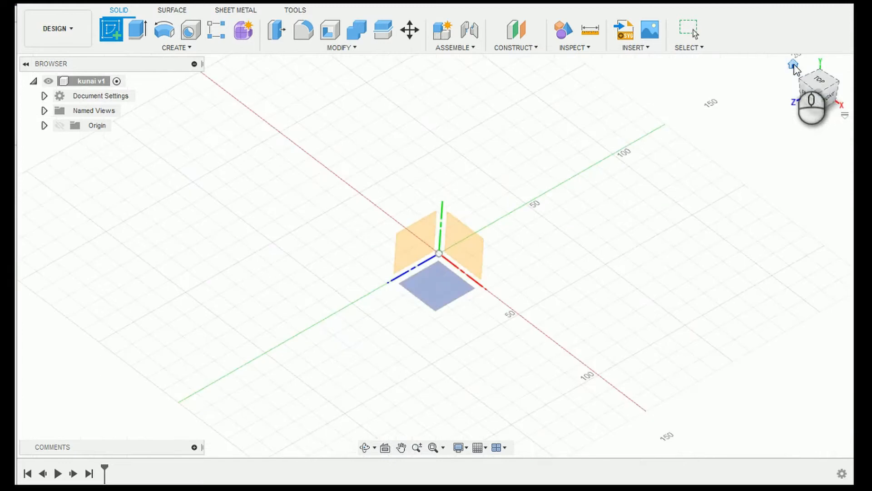
left_click(463, 256)
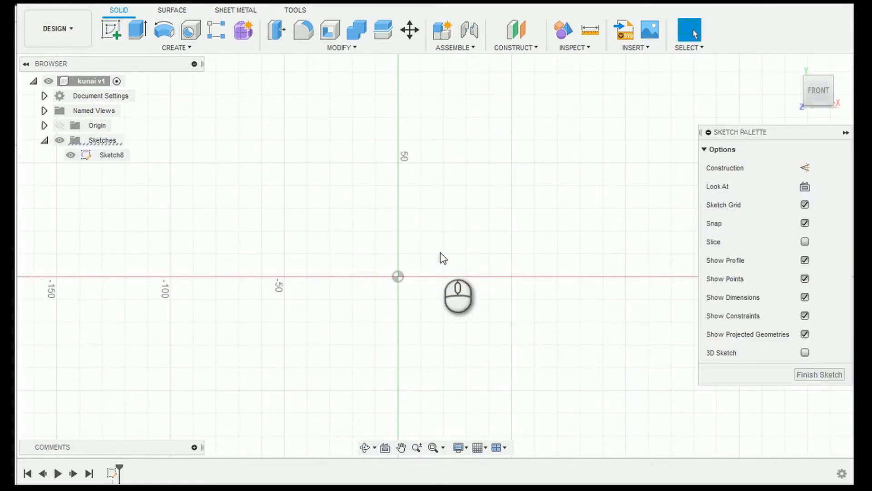
left_click(137, 30)
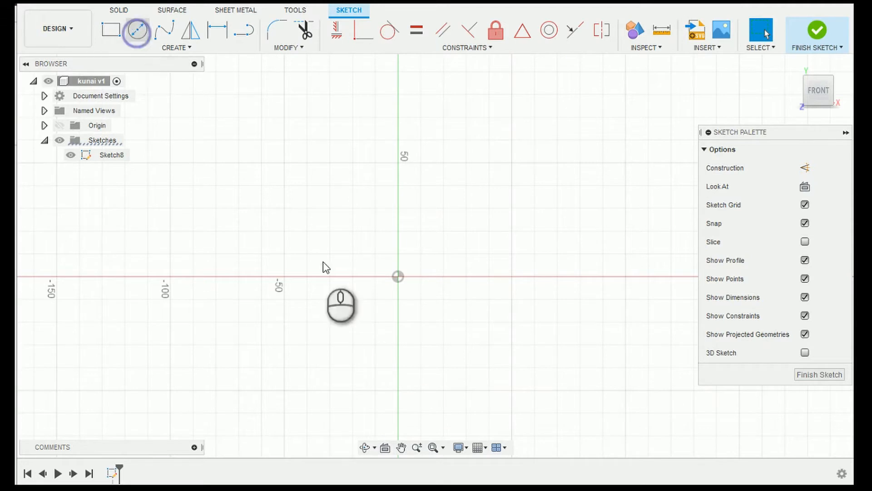
left_click(398, 278)
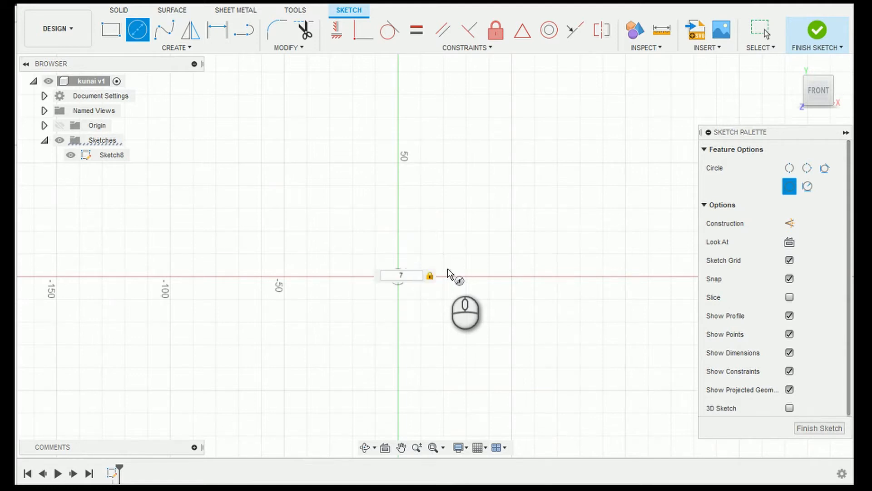
key("Return")
key("Escape")
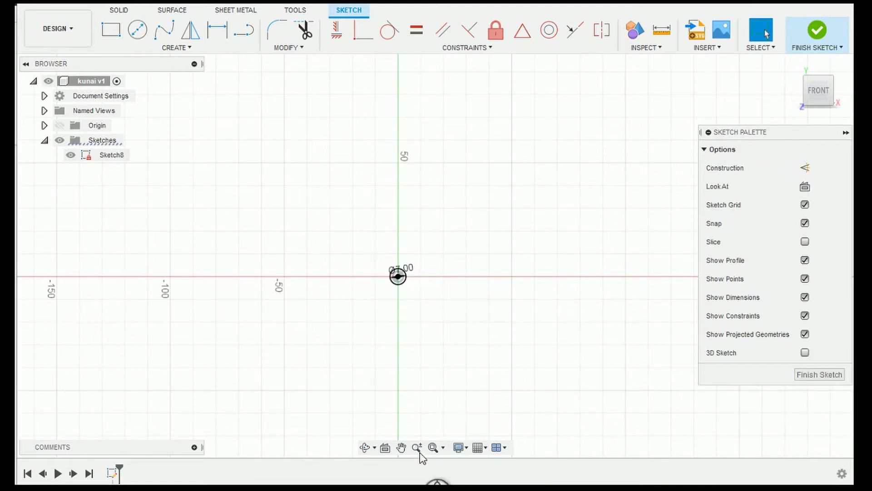
left_click(820, 31)
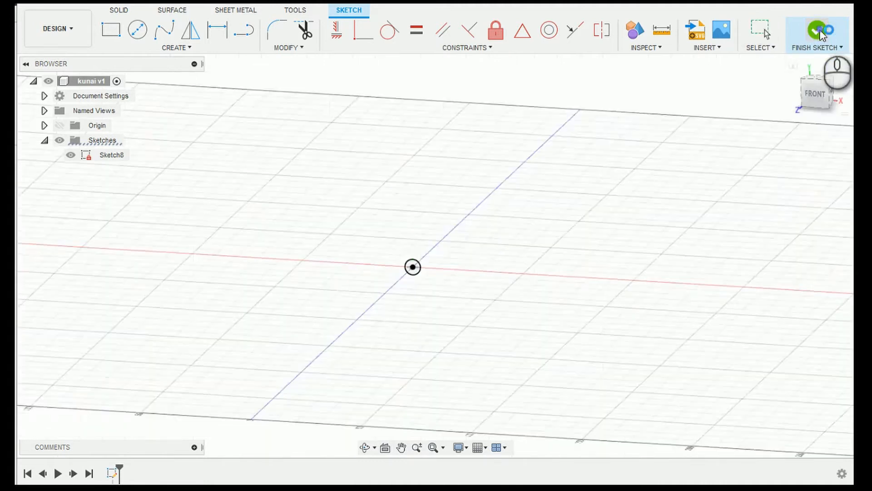
Step: Show the origin planes and create a construction plane offset 10 mm from the XY plane
left_click(59, 126)
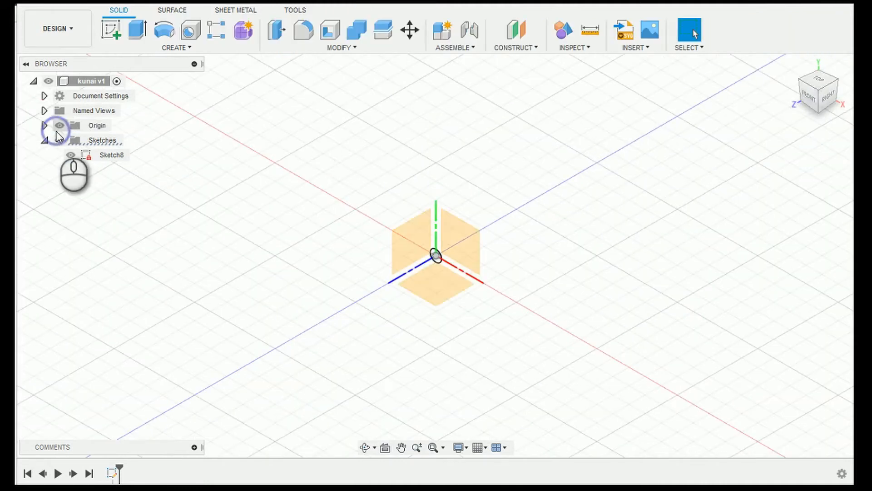
left_click(517, 32)
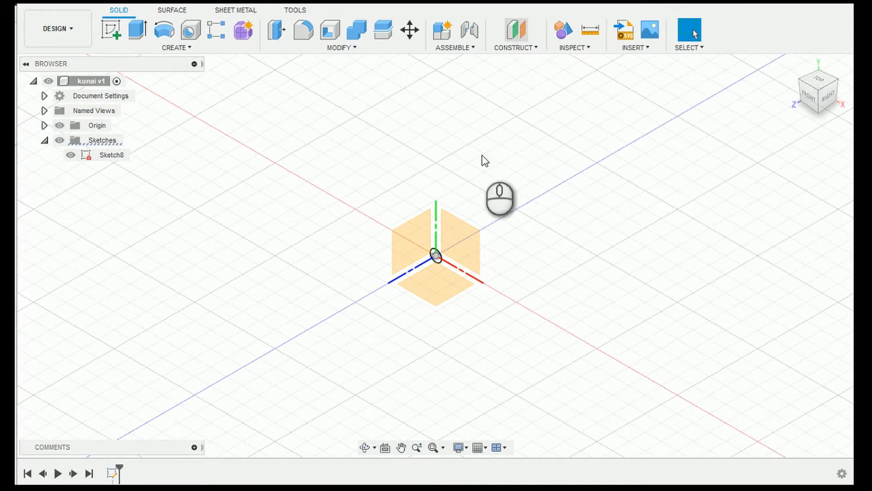
left_click(460, 249)
left_click_drag(405, 294, 401, 295)
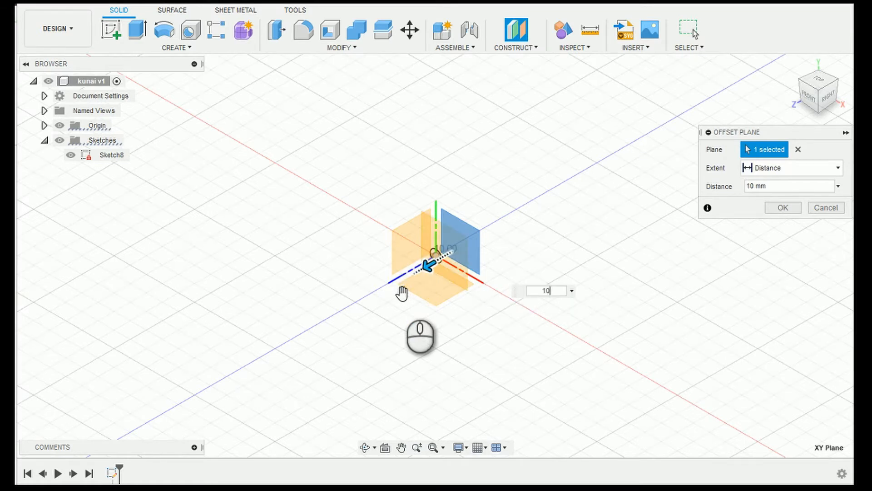
key("Return")
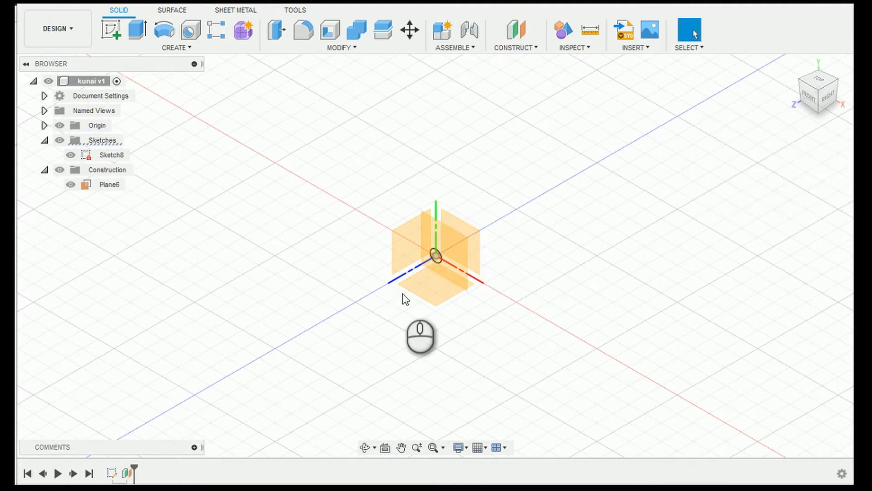
Step: Start a sketch on the offset plane and draw a horizontal ellipse centred on the origin with a 10 mm minor axis
left_click(109, 30)
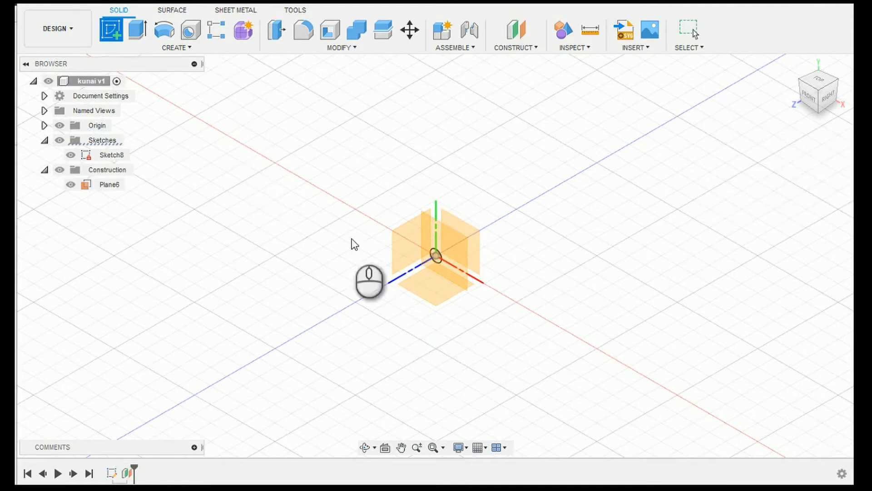
left_click(452, 267)
left_click(451, 267)
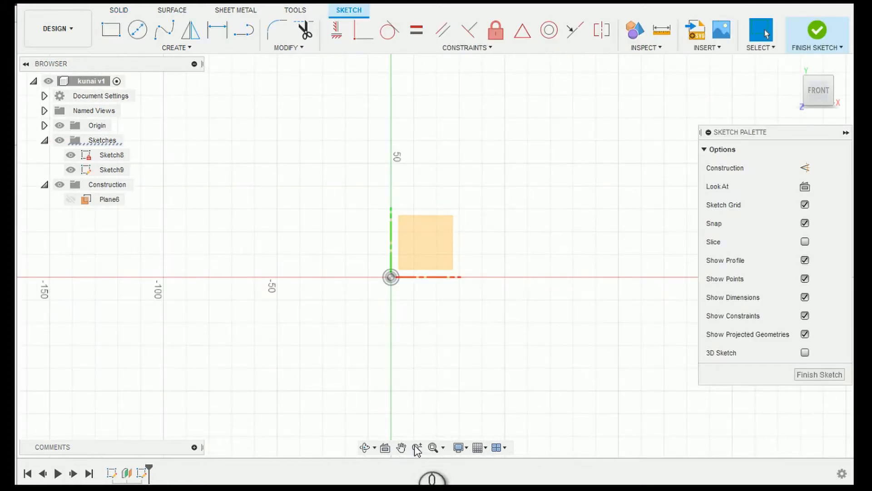
scroll(411, 364, "up", 5)
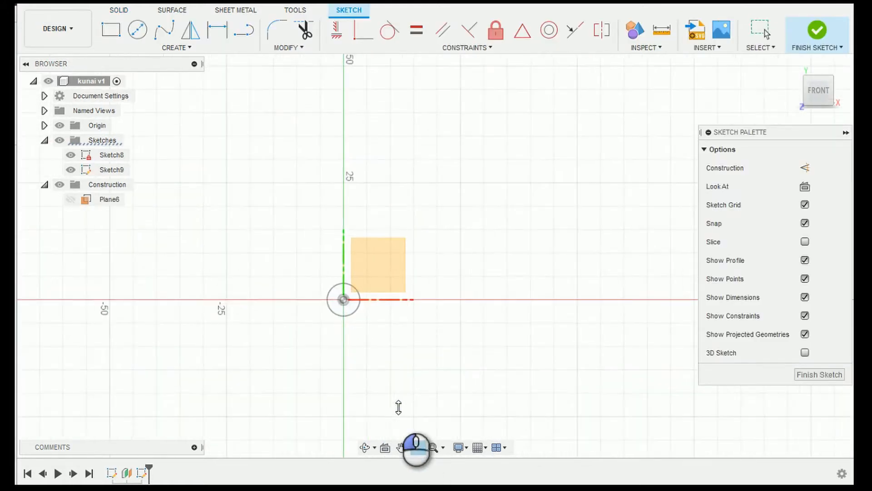
left_click(401, 448)
mouse_move(390, 382)
left_mouse_down()
mouse_move(490, 347)
mouse_move(489, 328)
mouse_move(479, 366)
left_mouse_up()
left_click(418, 448)
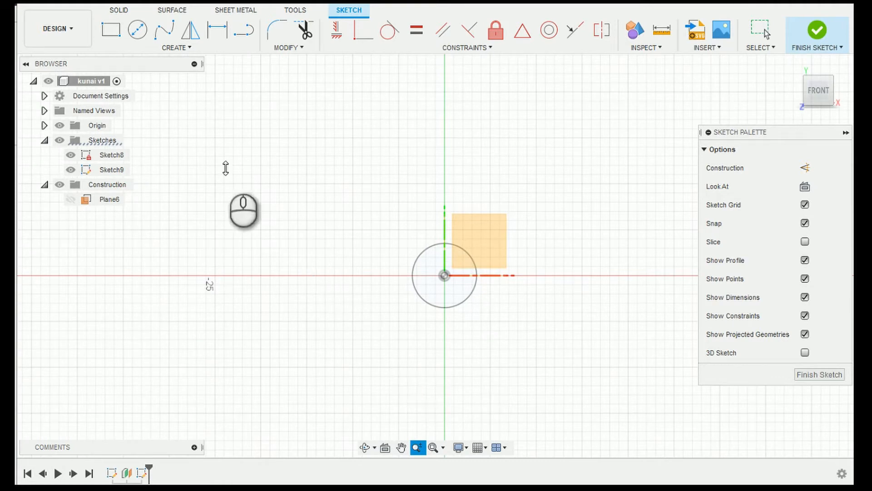
left_click(179, 48)
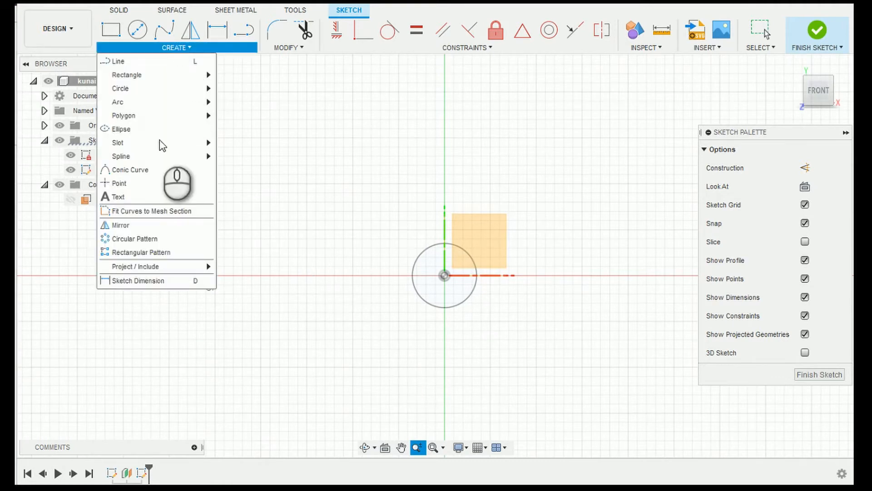
left_click(120, 132)
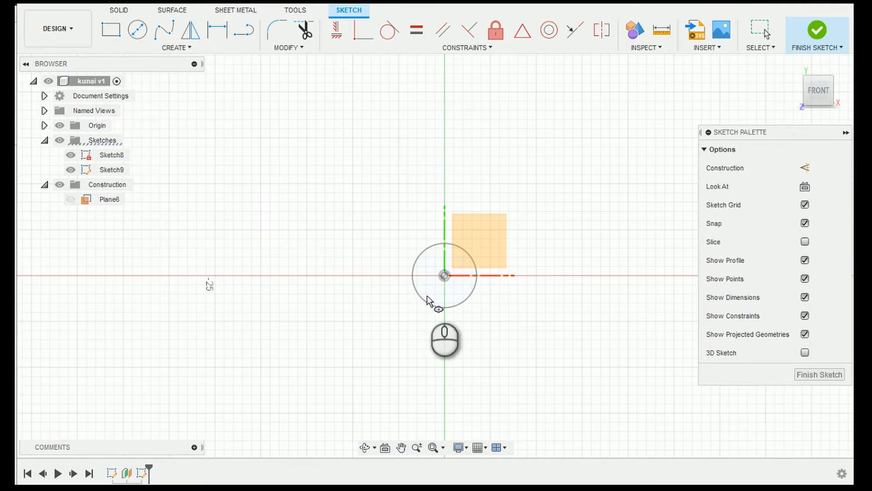
left_click(444, 276)
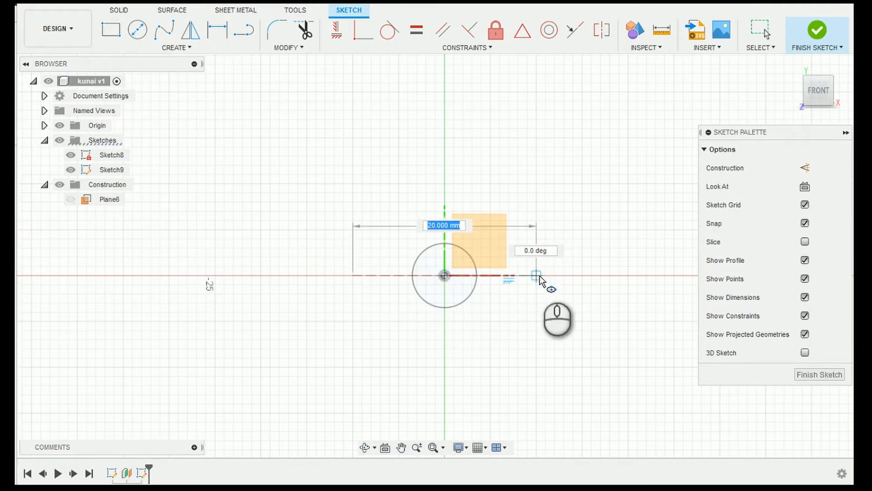
left_click(572, 279)
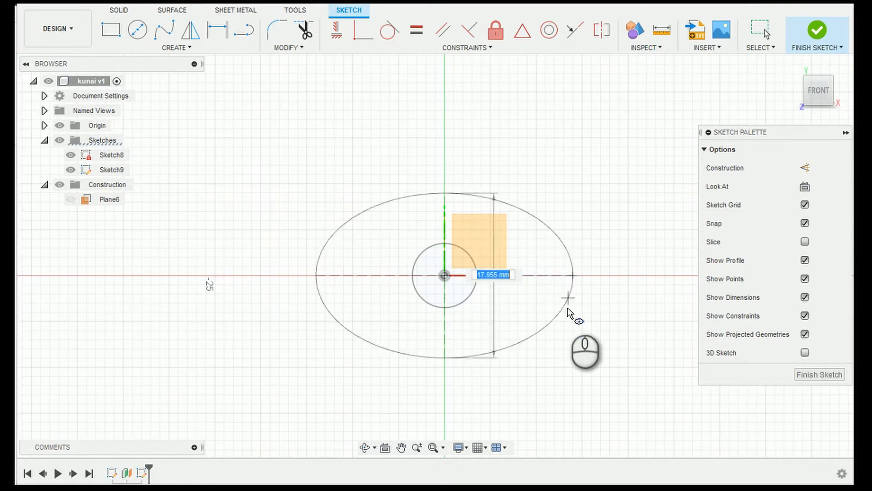
key("Return")
left_click(538, 314)
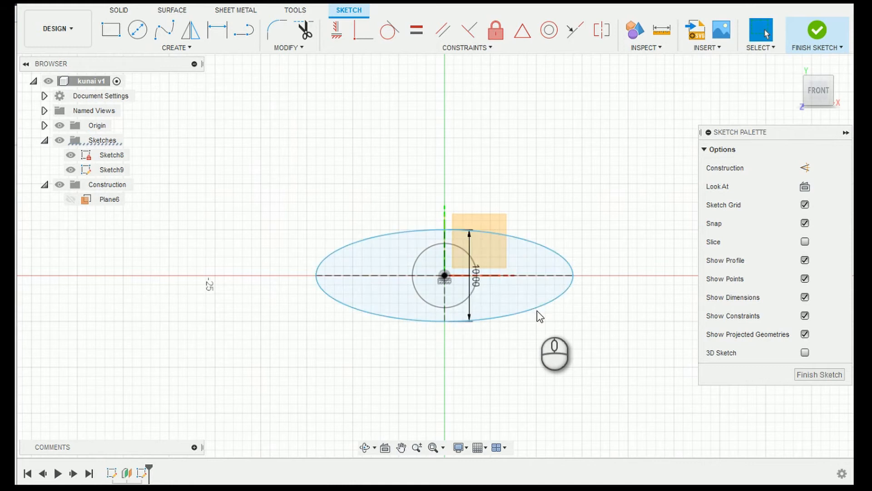
Step: Draw a closed diamond of four lines connecting the end points of the ellipse's two axes
left_click(249, 31)
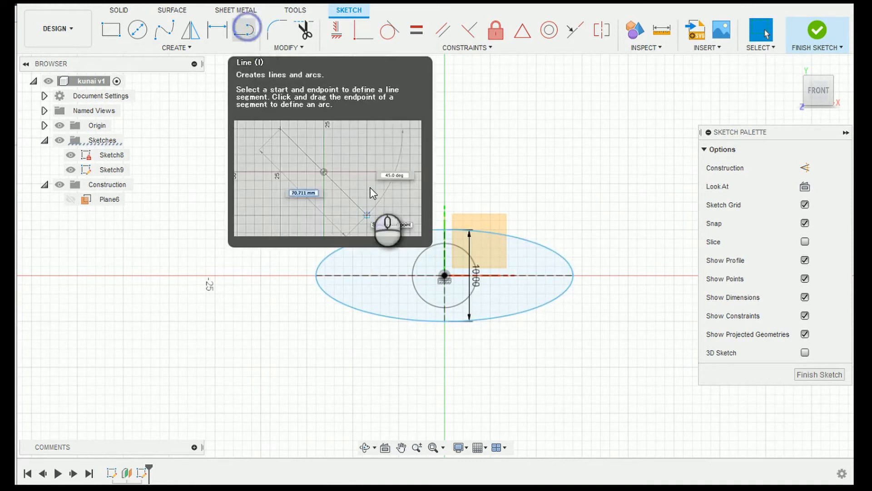
left_click(446, 230)
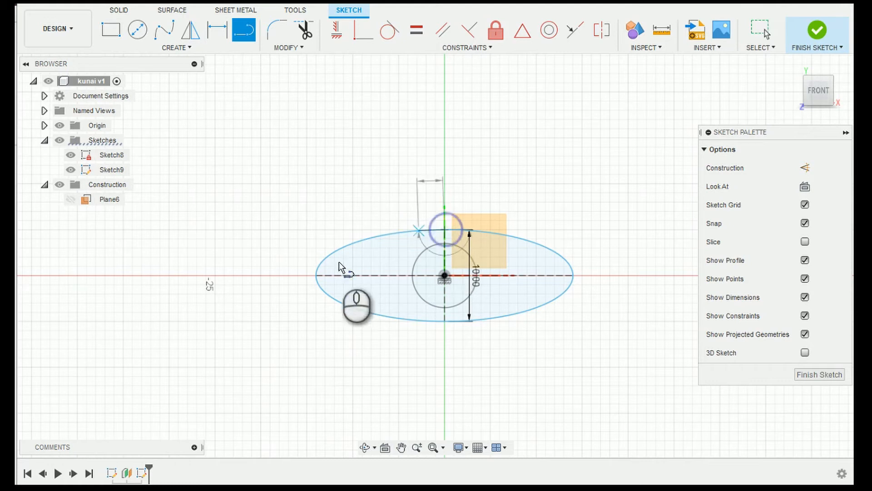
left_click(314, 277)
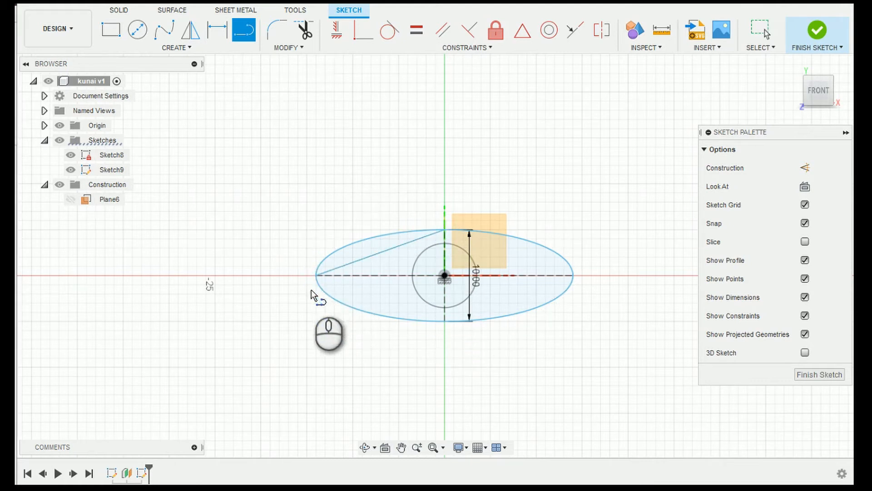
left_click(445, 322)
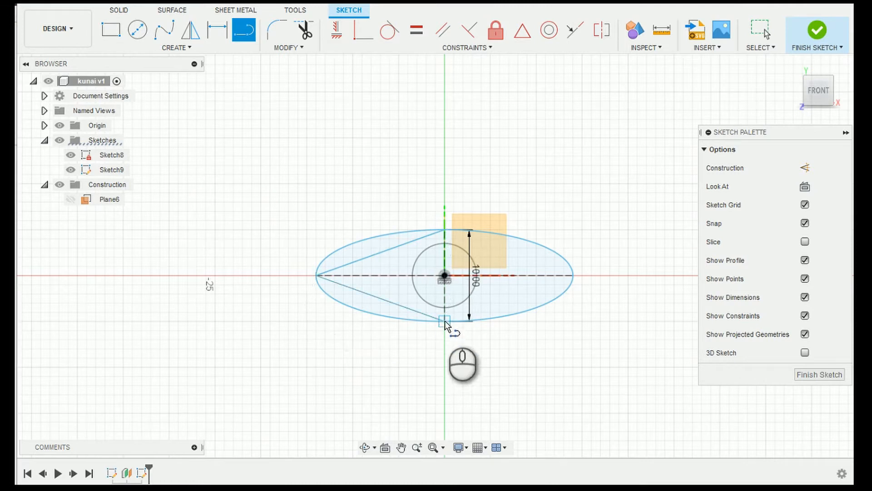
left_click(573, 275)
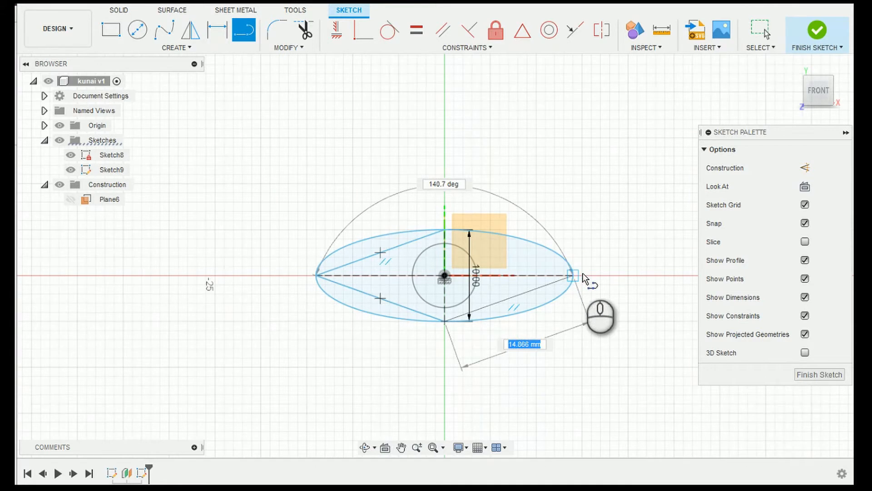
left_click(445, 230)
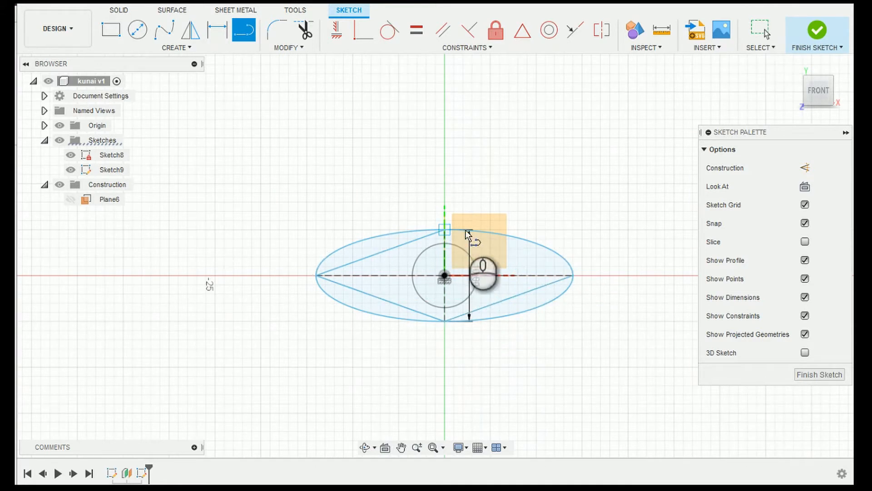
left_click(574, 275)
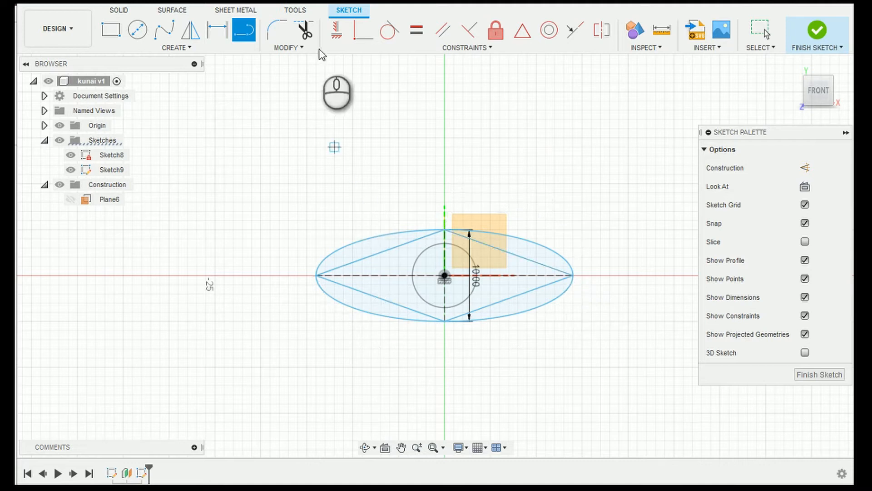
Step: Trim away the four elliptical arcs outside the diamond and finish the sketch
left_click(309, 32)
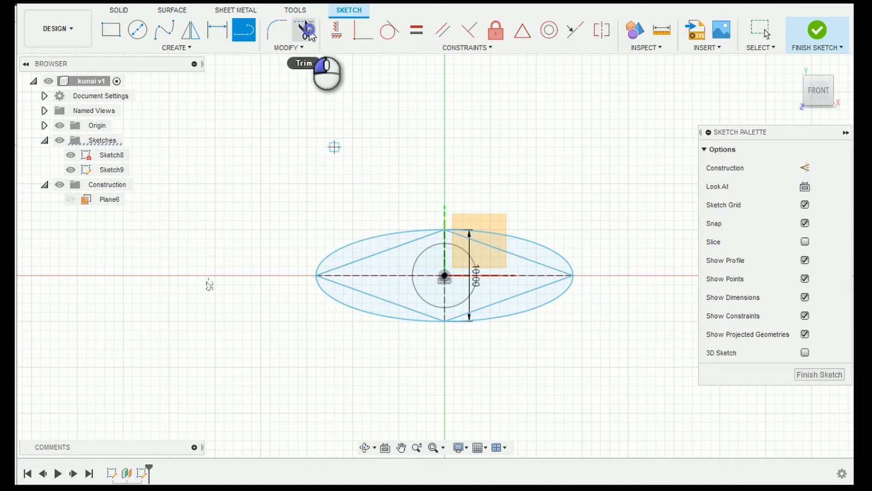
left_click(374, 239)
left_click(365, 307)
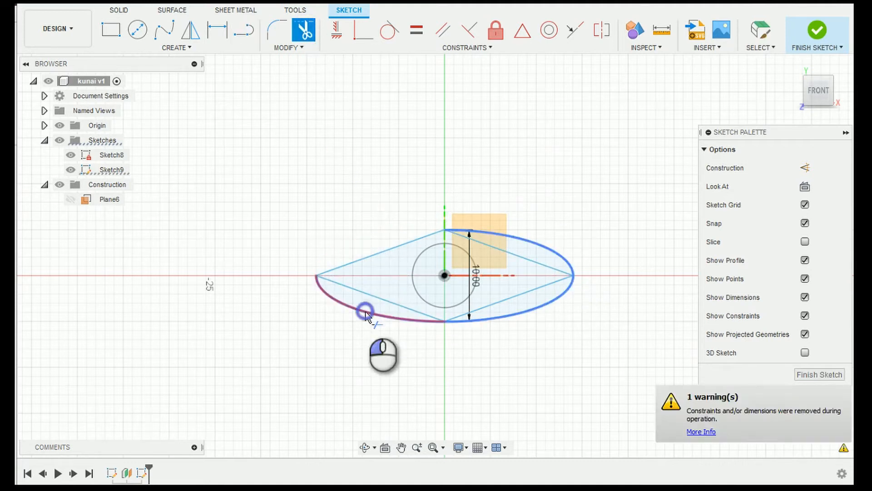
left_click(538, 312)
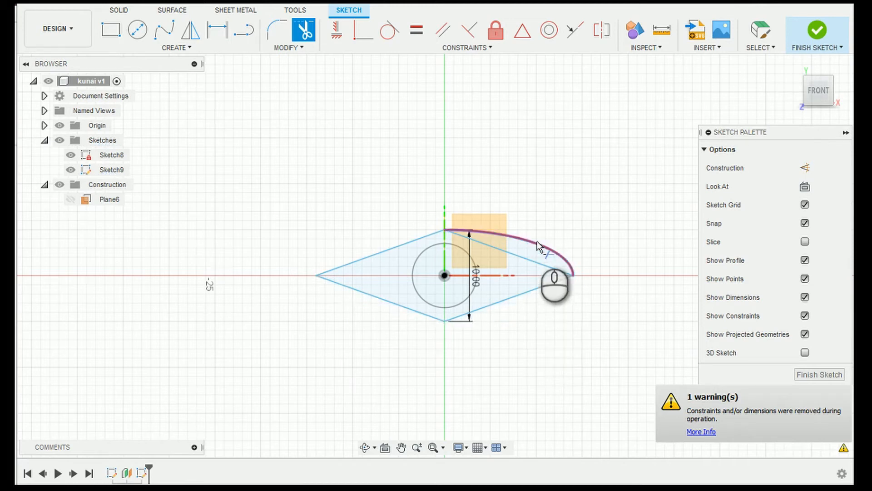
left_click(538, 244)
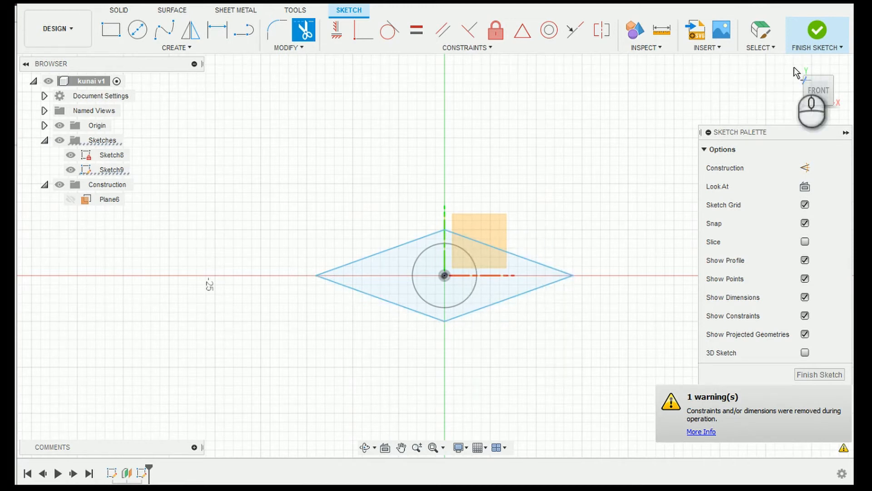
left_click(817, 31)
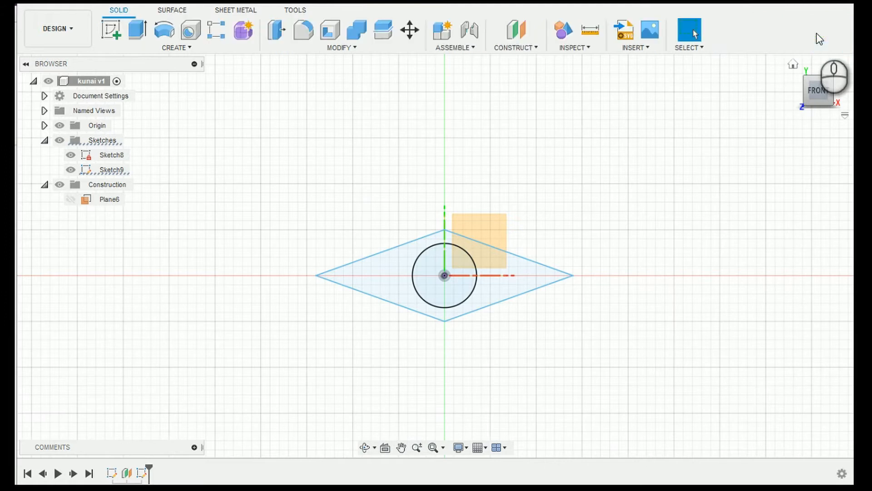
Step: Loft a new solid body between the circle profile and the diamond profile on the offset plane
left_click(794, 64)
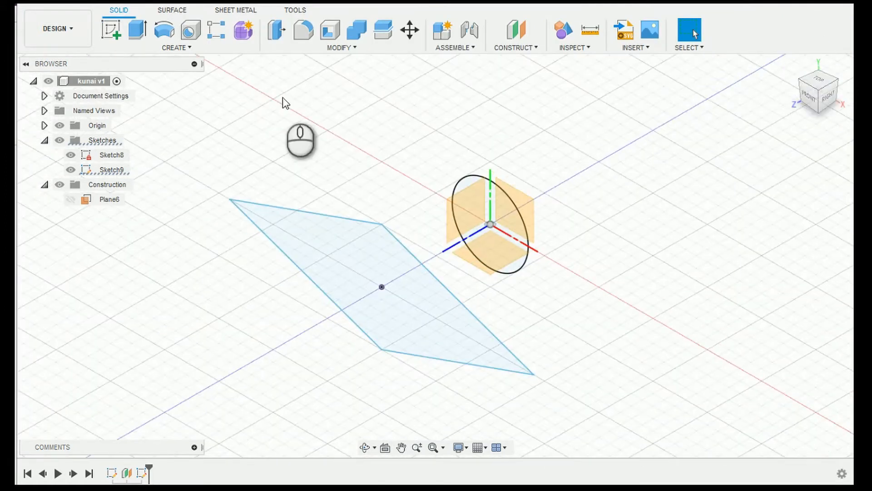
left_click(171, 45)
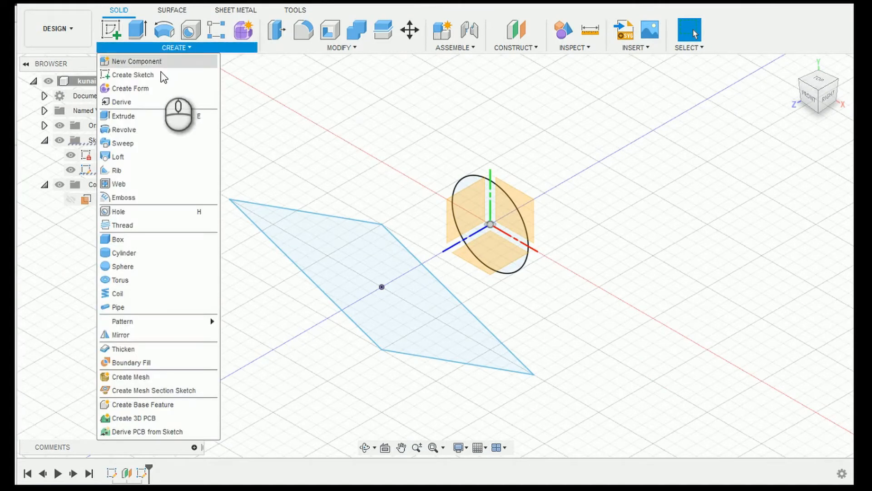
left_click(130, 157)
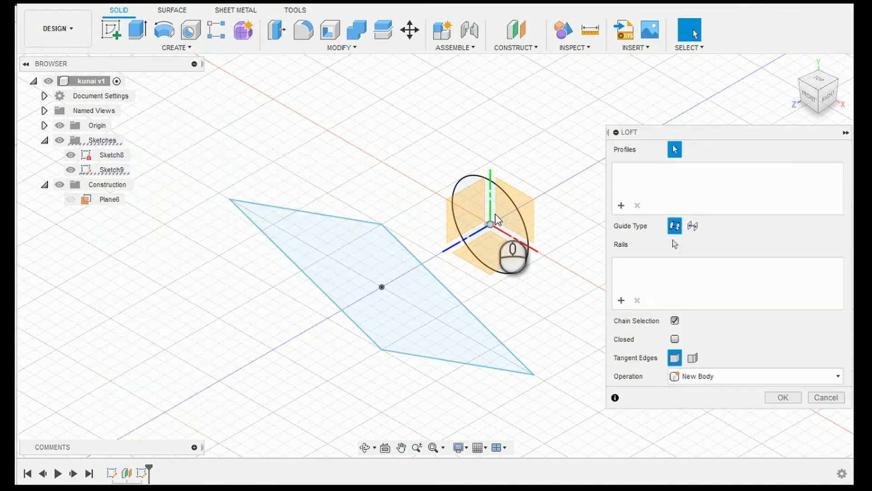
left_click(529, 236)
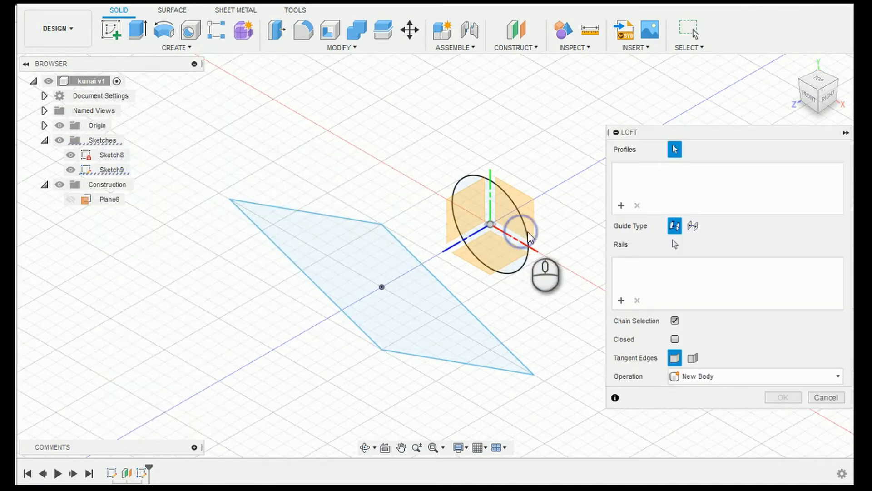
left_click(522, 234)
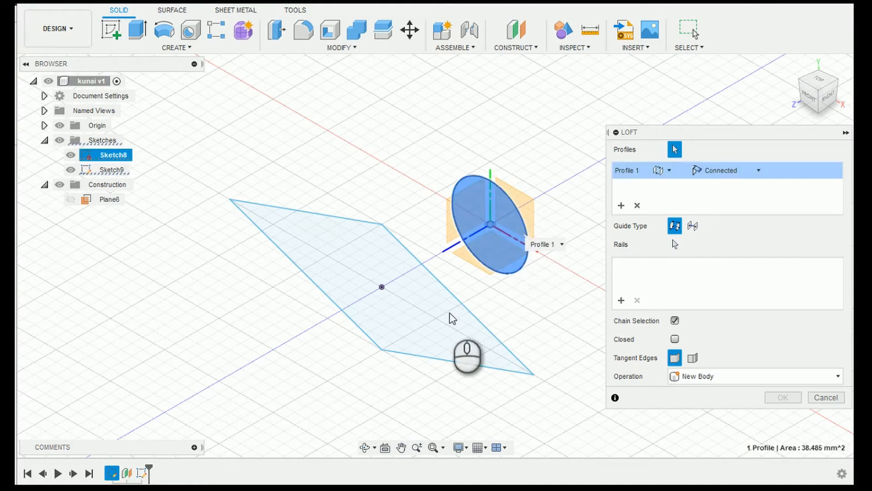
left_click(433, 336)
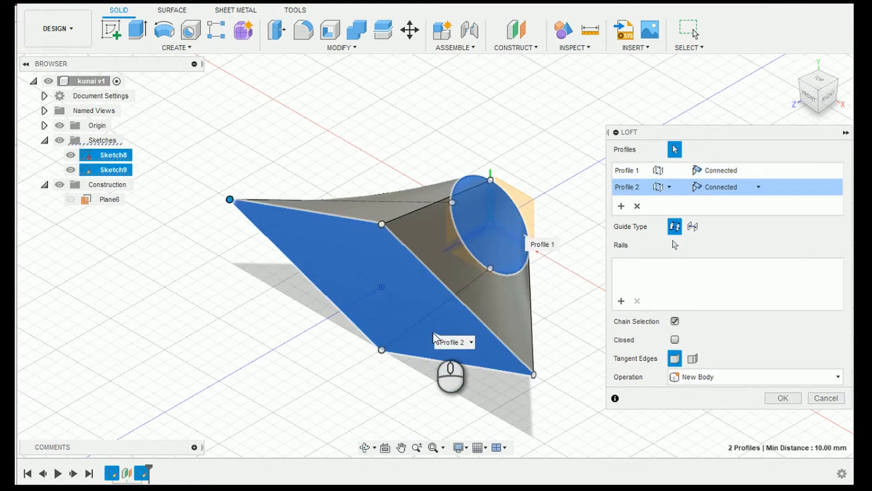
key("Return")
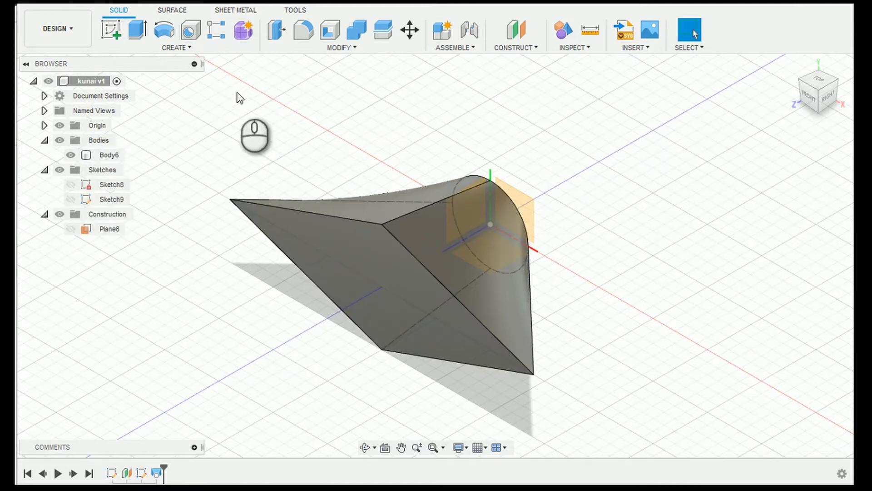
Step: Split the lofted body in half, using the YZ origin plane as the splitting tool
left_click(321, 48)
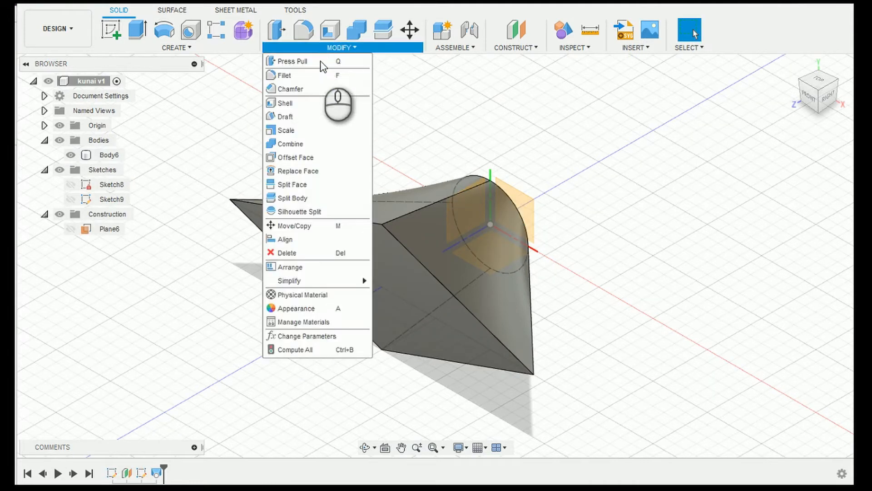
left_click(287, 200)
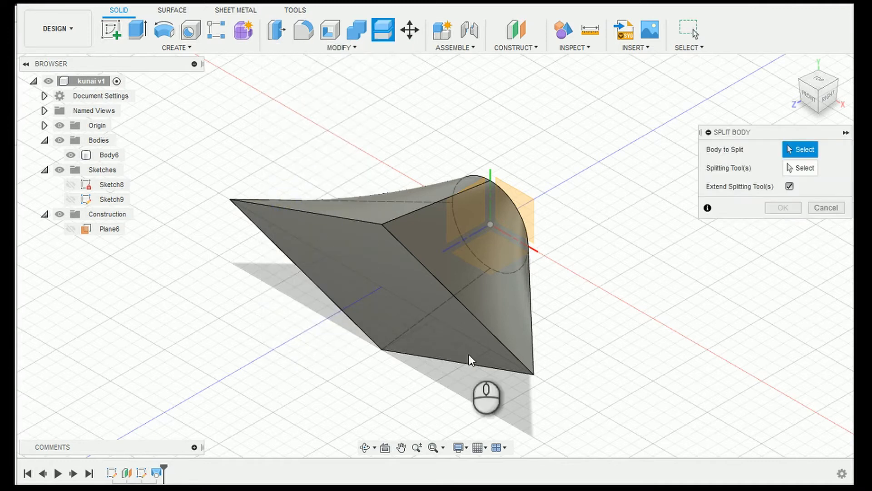
left_click(452, 309)
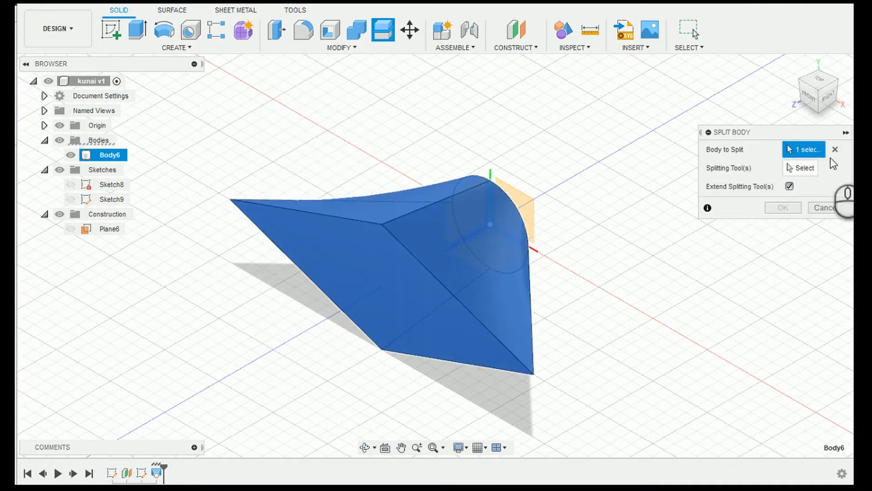
left_click(802, 169)
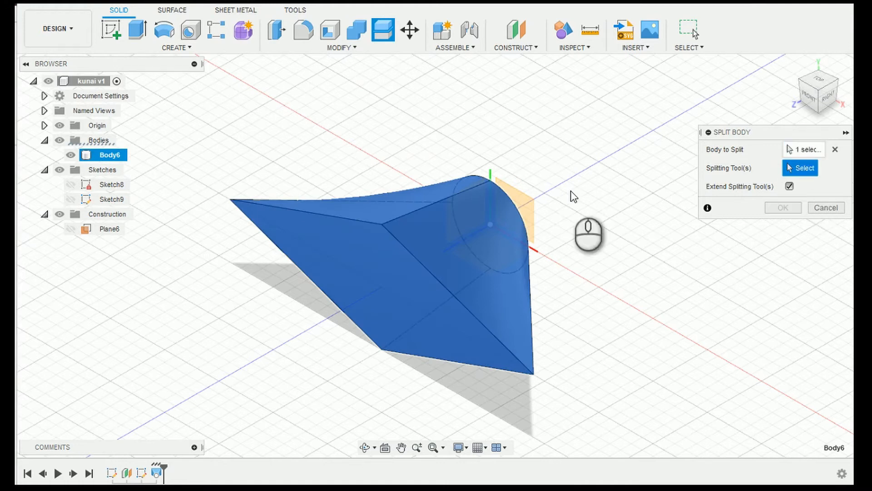
left_click(477, 186)
key("Return")
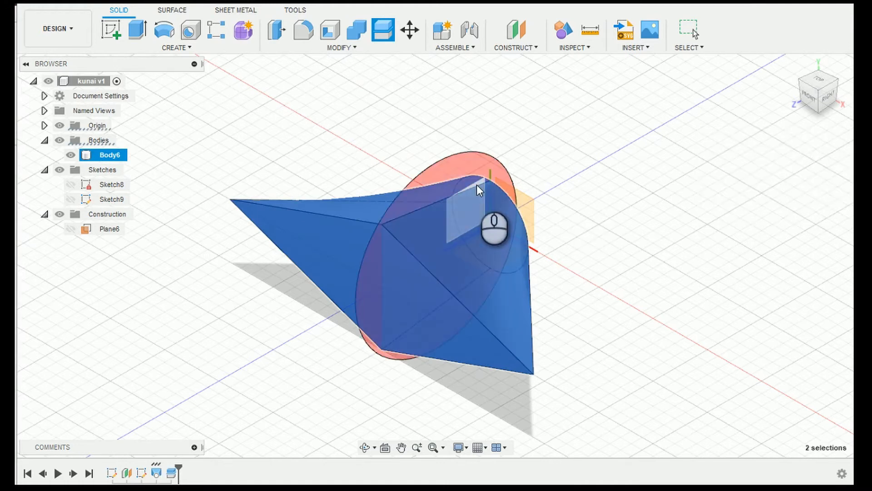
Step: Remove the half of the split body on the negative X side
left_click(70, 155)
left_click(70, 155)
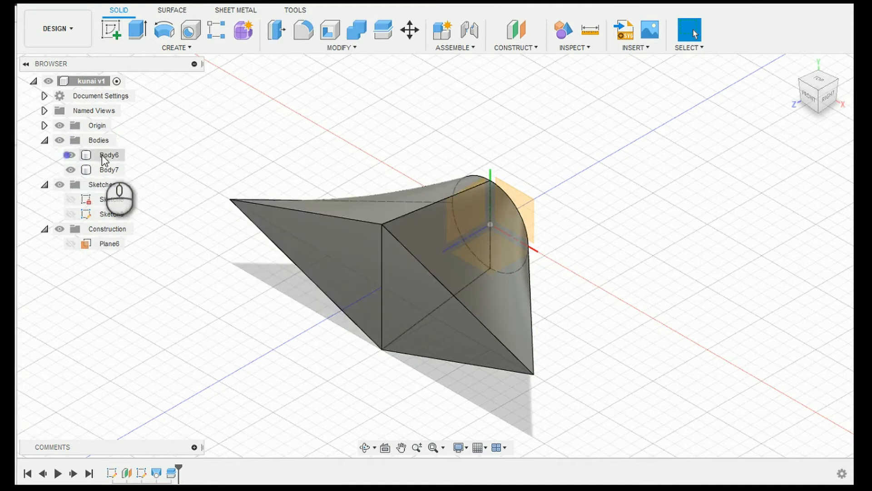
left_click(101, 157)
right_click(103, 155)
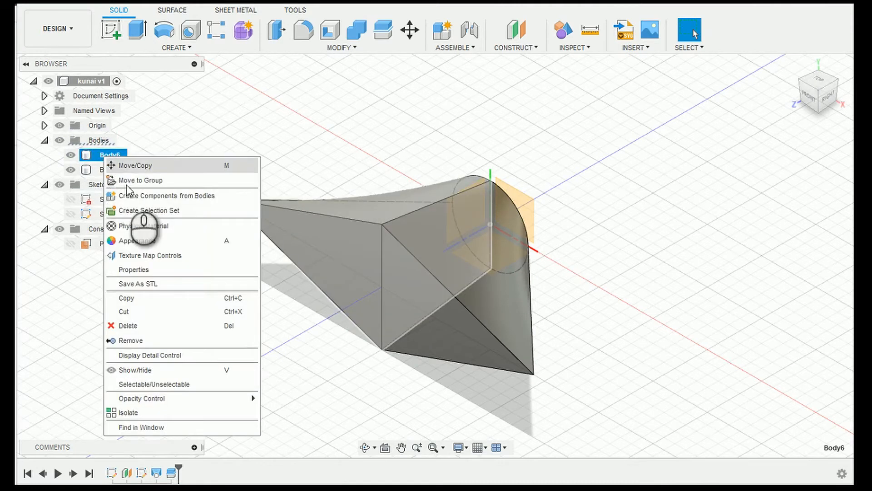
left_click(126, 340)
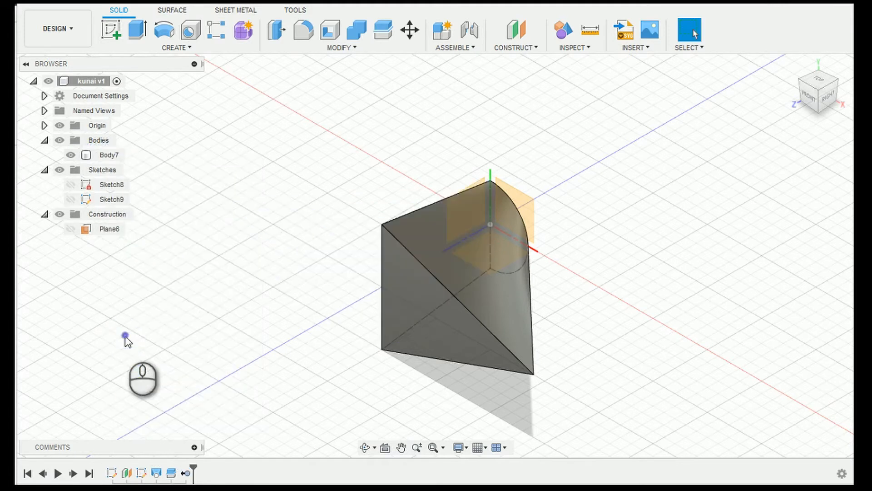
Step: Draft the remaining half's triangular front face by 20 degrees on one side, with the YZ plane as pull direction
left_click(320, 46)
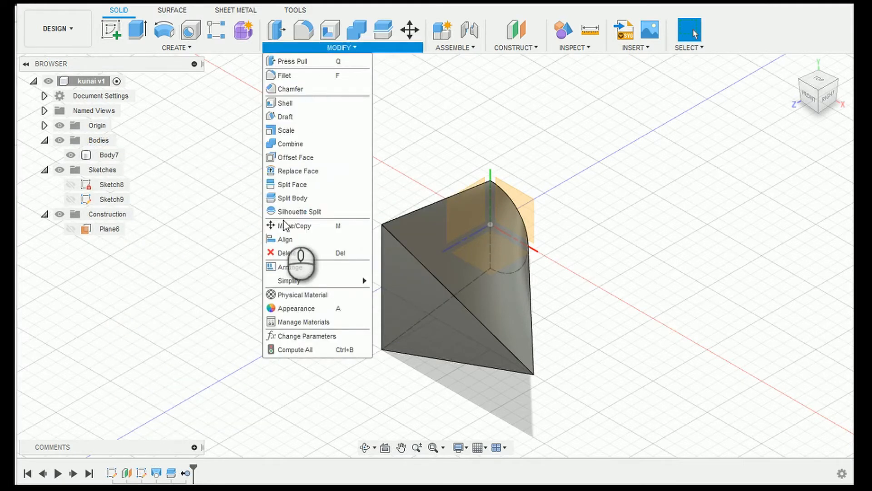
left_click(284, 118)
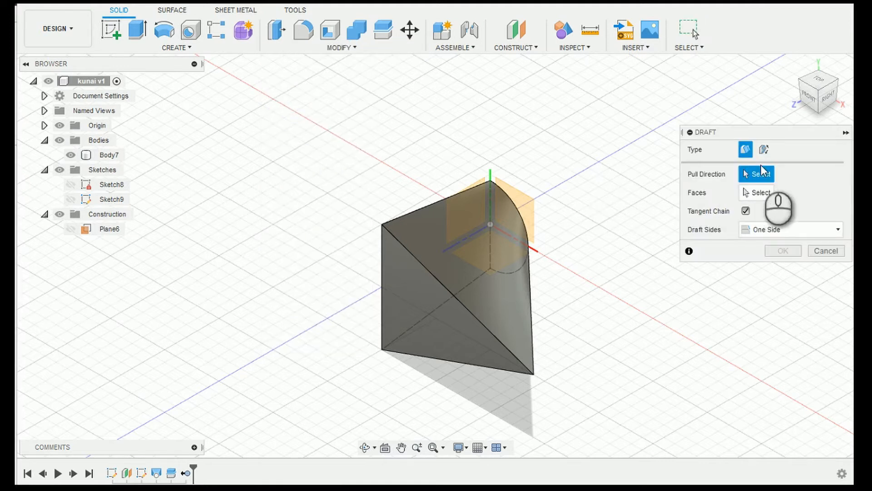
left_click(484, 179)
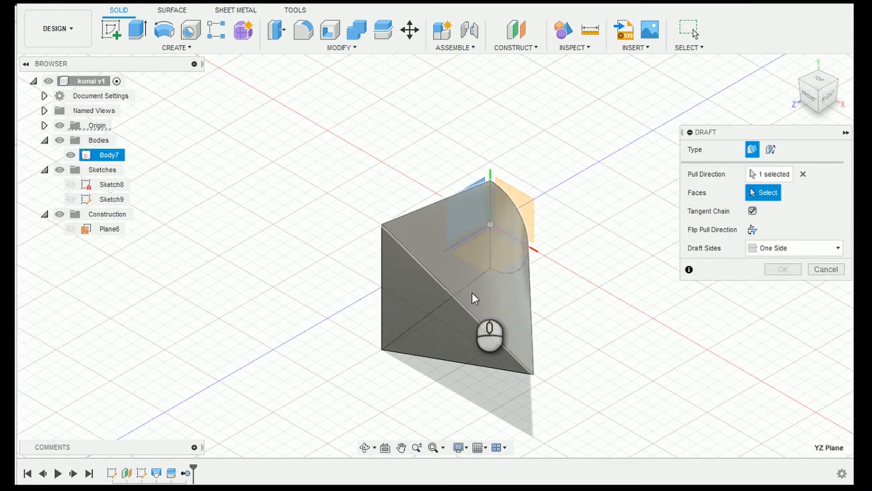
left_click(451, 318)
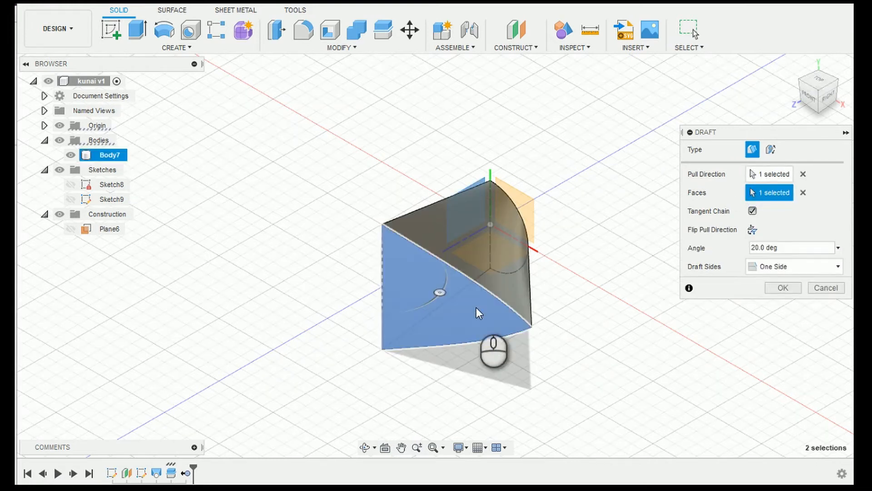
left_click_drag(729, 133, 628, 133)
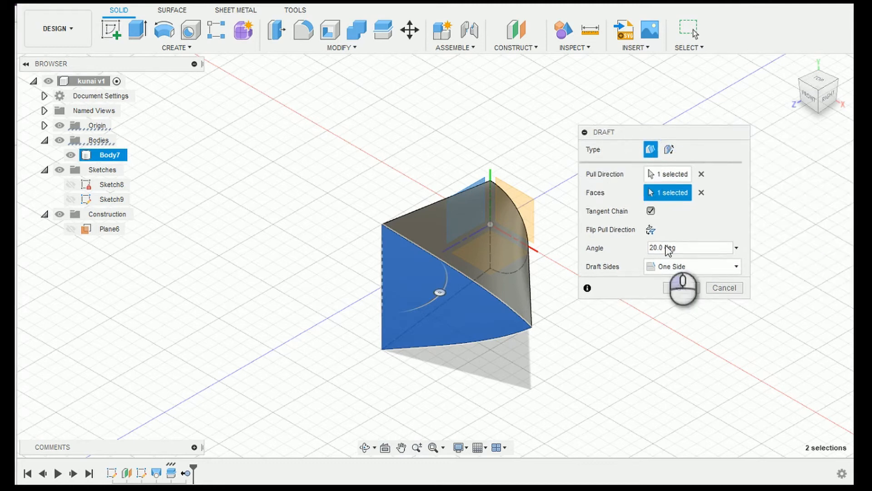
left_click(682, 288)
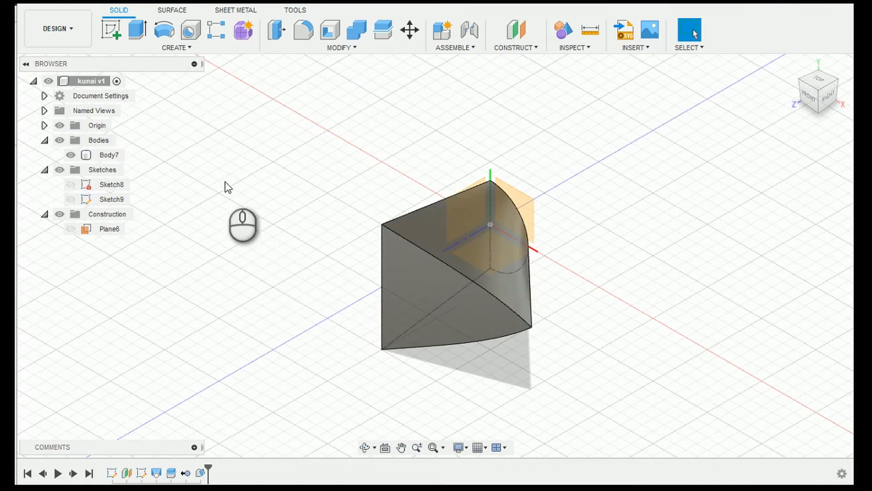
Step: Show the 10 mm offset plane and create another construction plane offset from it, well in front of the body
left_click(71, 230)
left_click(71, 229)
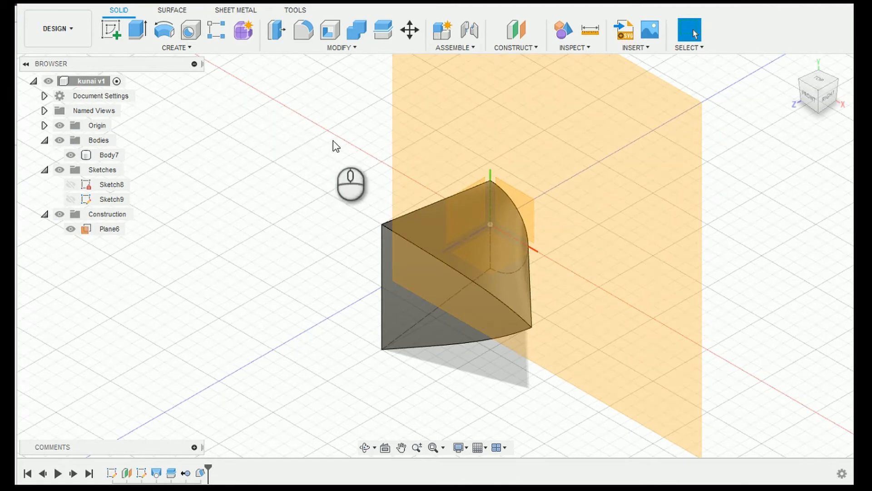
left_click(521, 33)
left_click(600, 224)
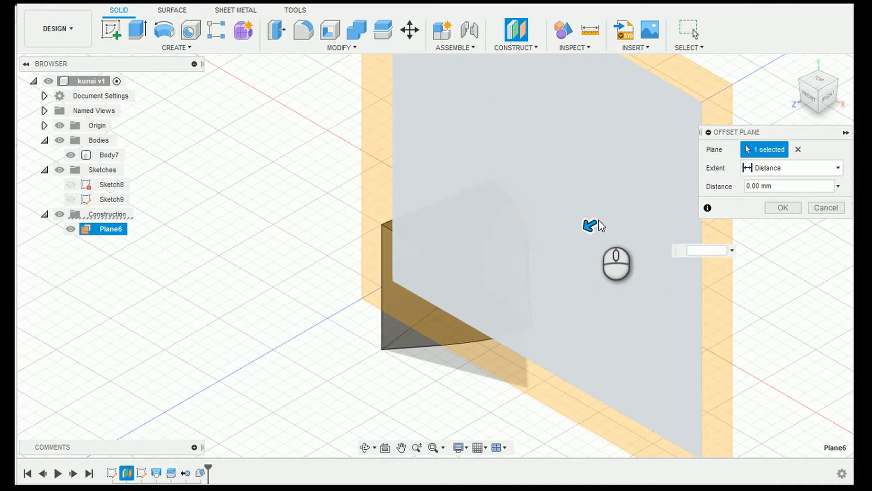
key("Return")
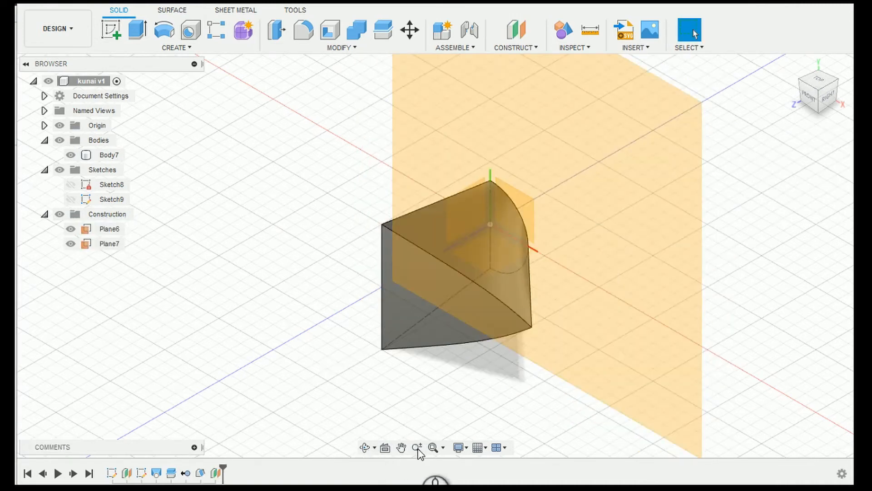
left_click(433, 448)
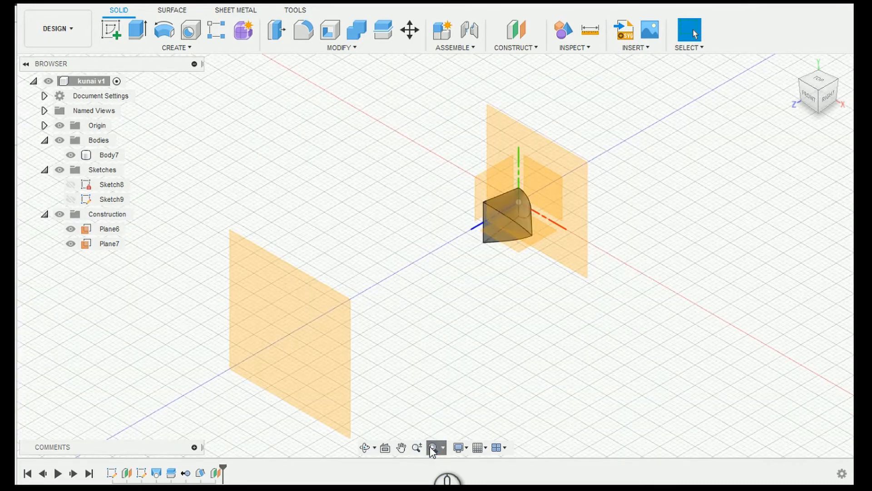
Step: Sketch a single point at the origin on the new front construction plane and finish the sketch
left_click(287, 388)
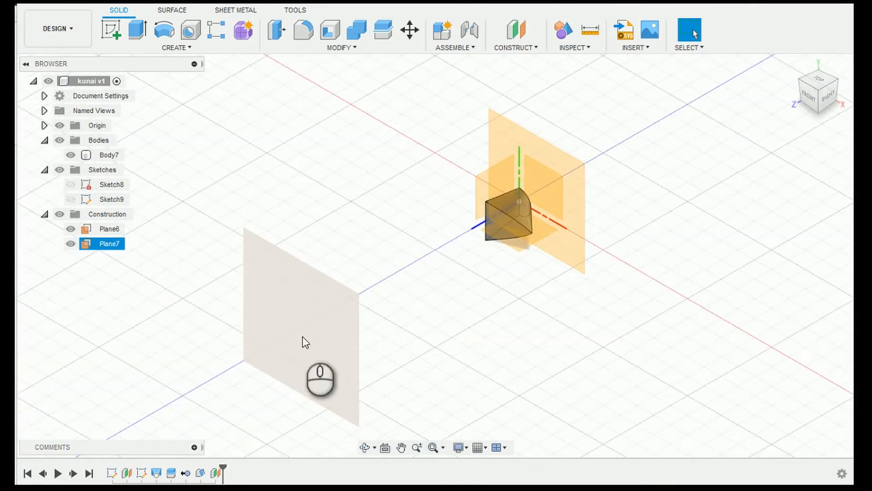
left_click(248, 132)
left_click(113, 32)
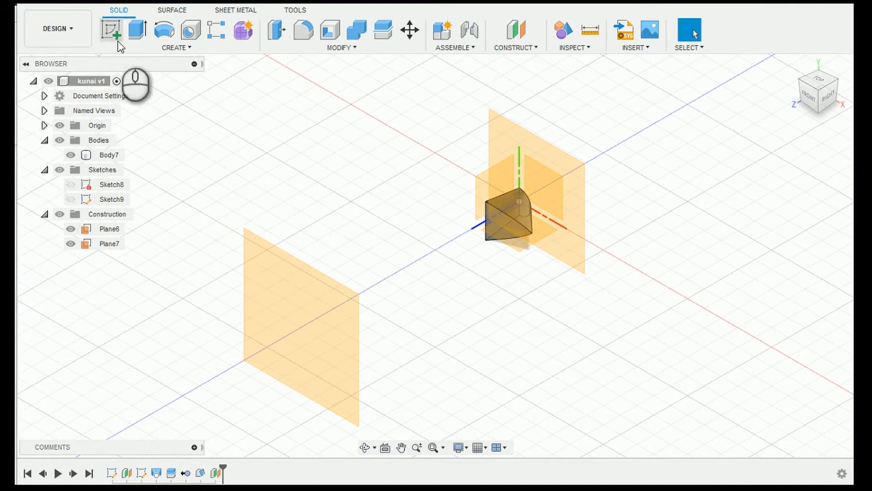
left_click(291, 327)
left_click(288, 320)
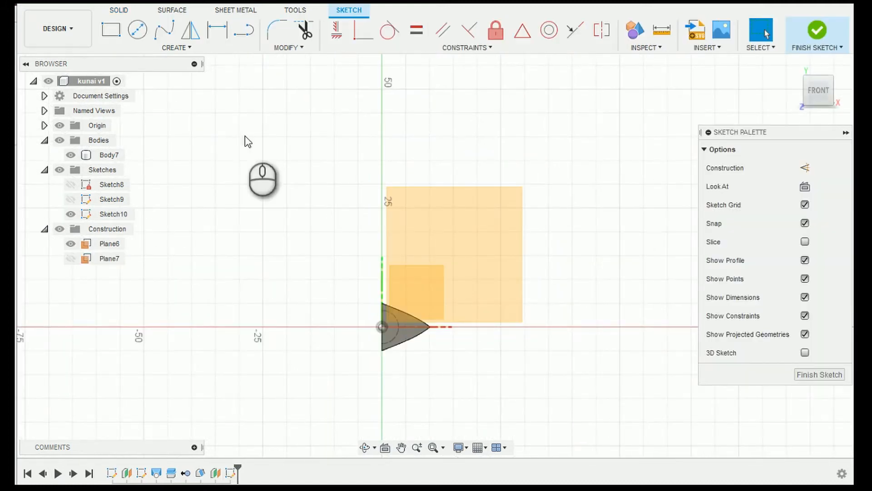
left_click(182, 48)
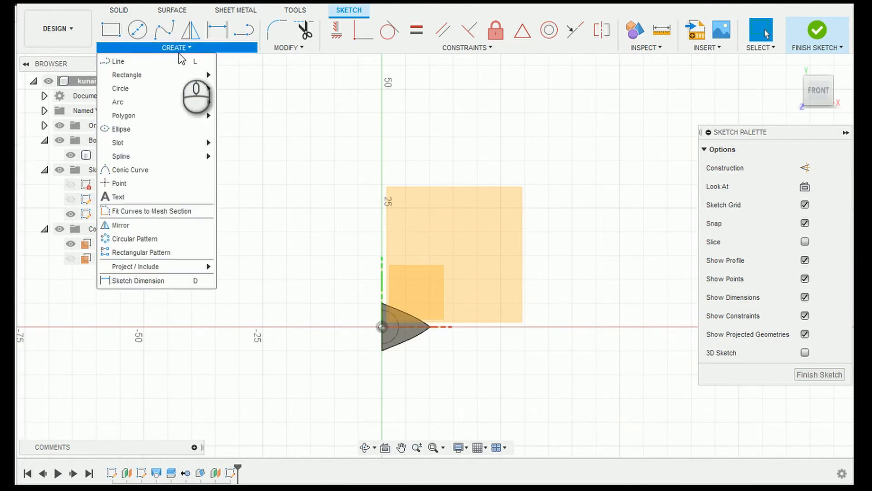
left_click(122, 184)
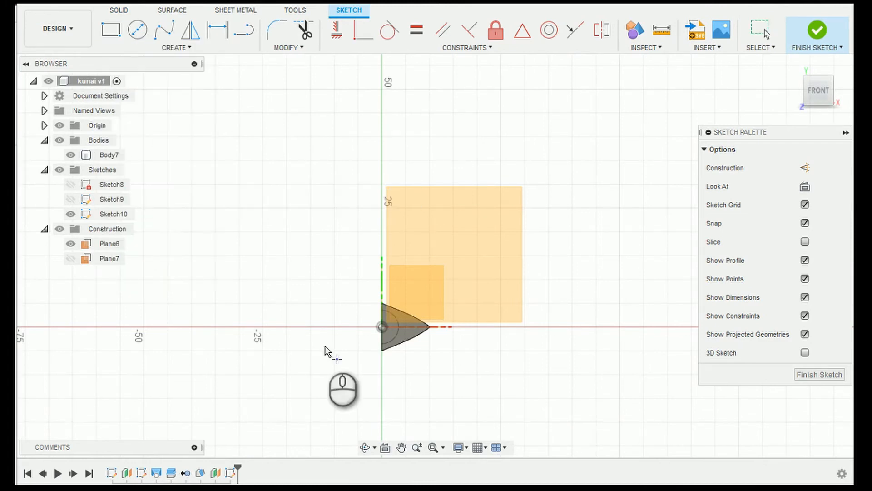
left_click(382, 326)
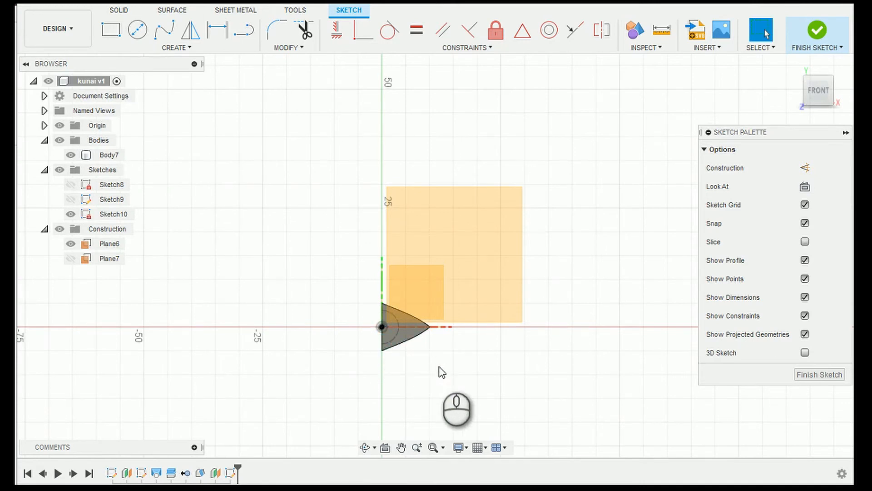
left_click(815, 32)
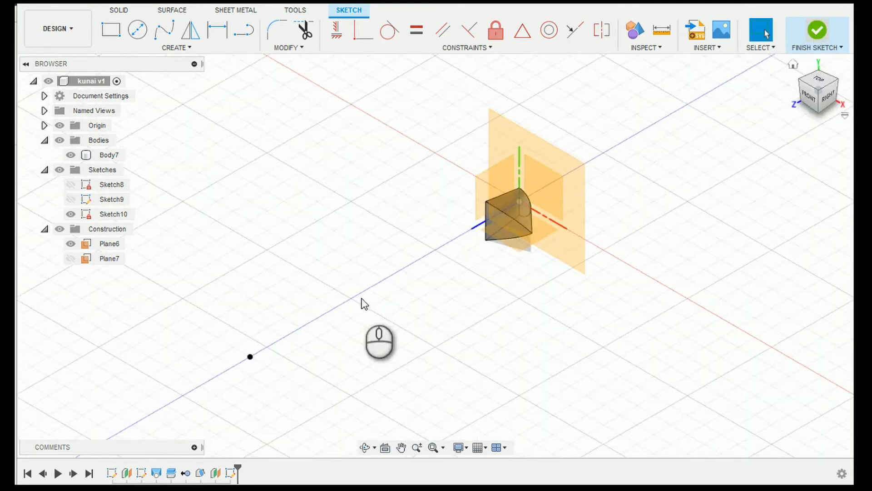
Step: Hide the 10 mm offset plane and loft the body's triangular front face to the sketched tip point, using the Join operation
left_click(72, 244)
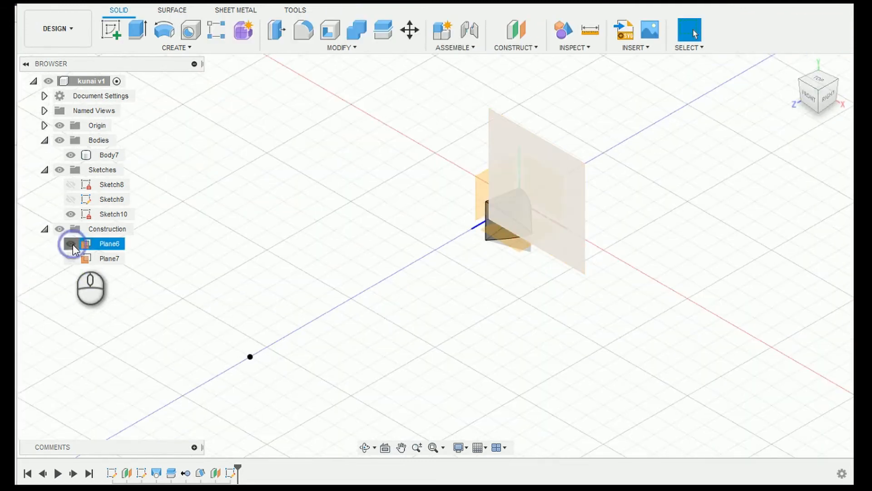
left_click(70, 244)
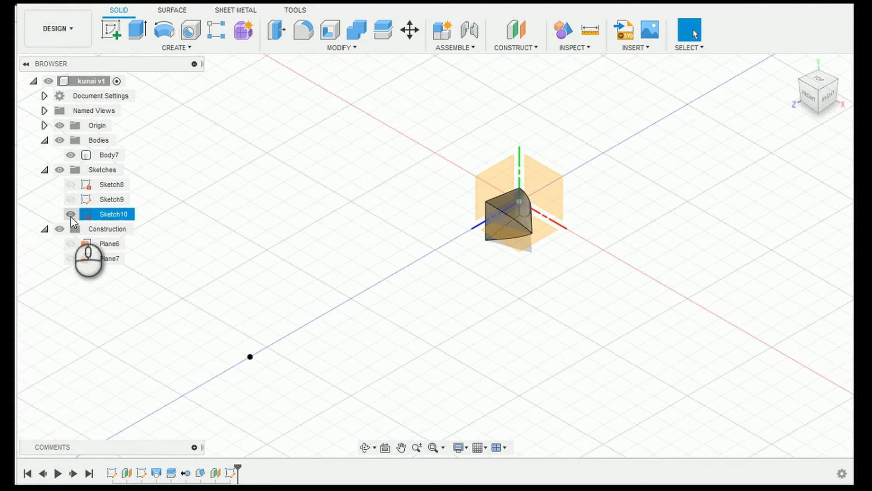
left_click(191, 48)
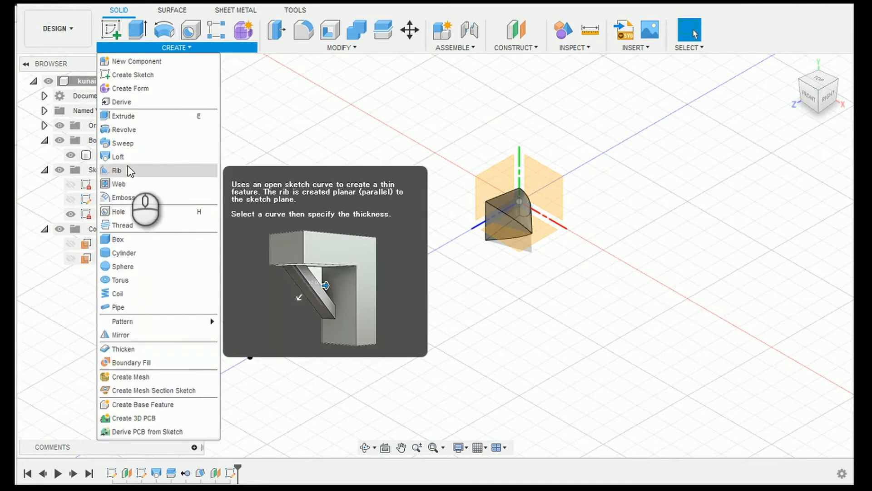
left_click(127, 157)
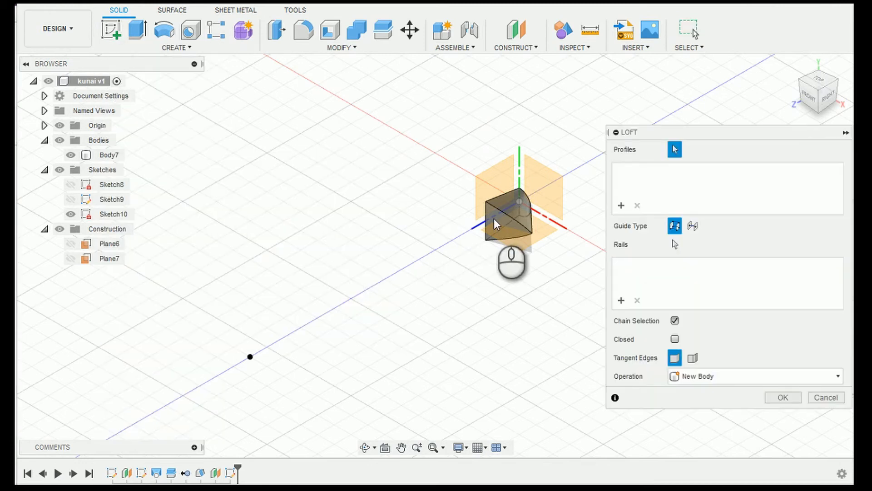
left_click(498, 222)
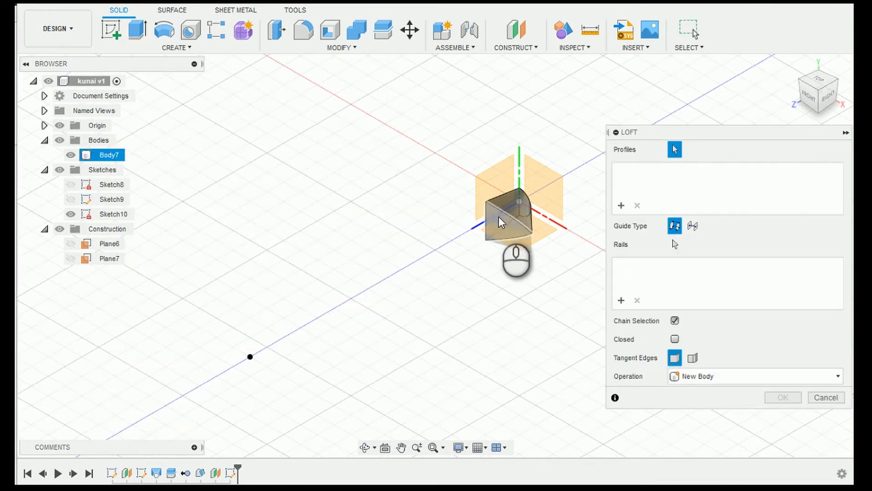
left_click(250, 357)
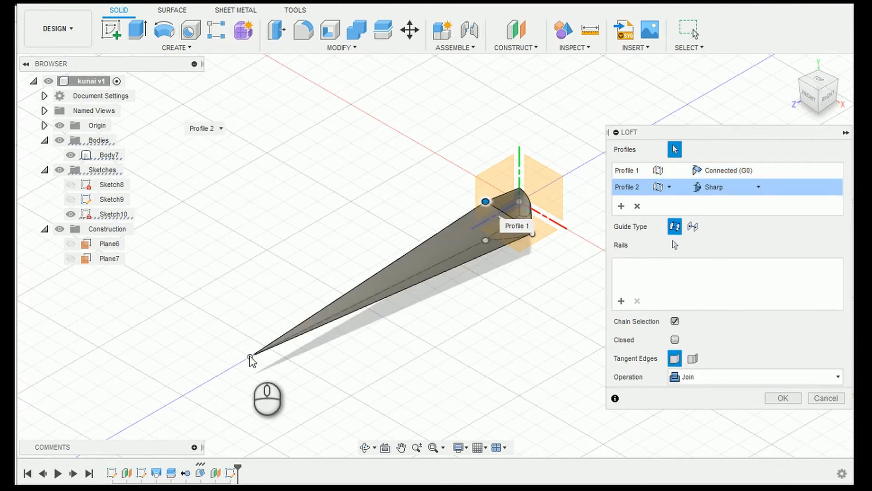
key("Return")
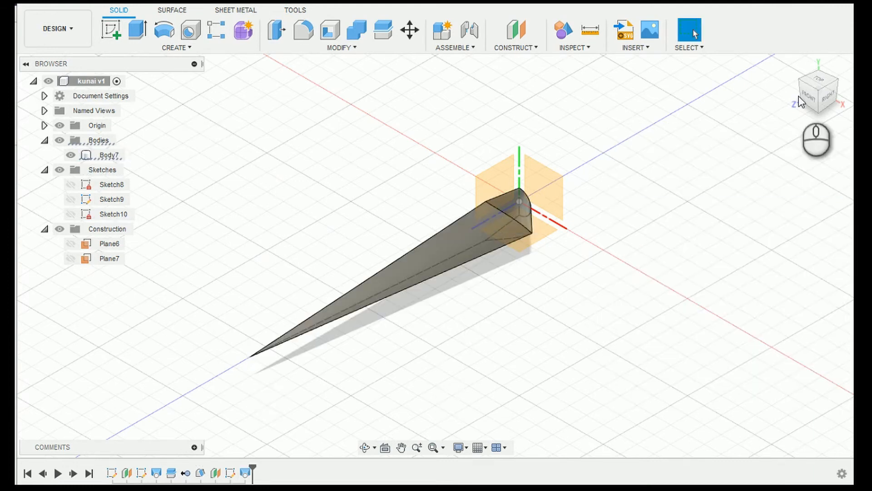
Step: Mirror the half-blade body across the YZ plane with the Join operation, and hide the origin planes
left_click(822, 81)
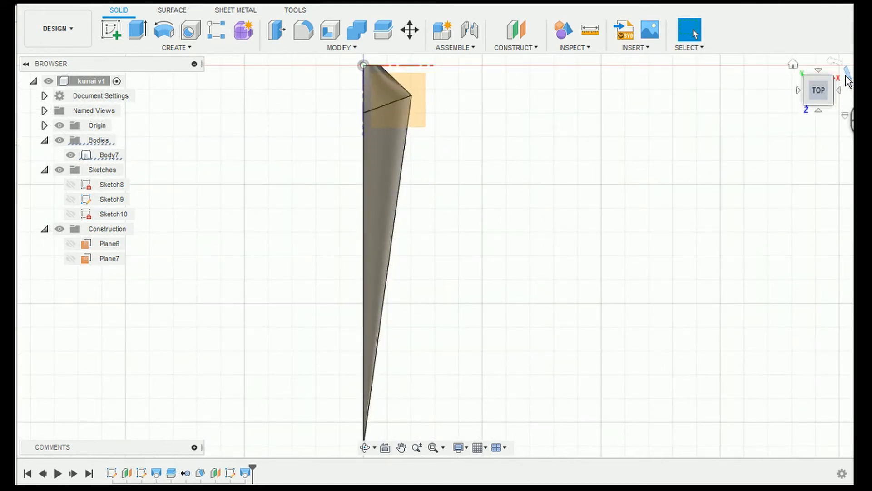
left_click(792, 64)
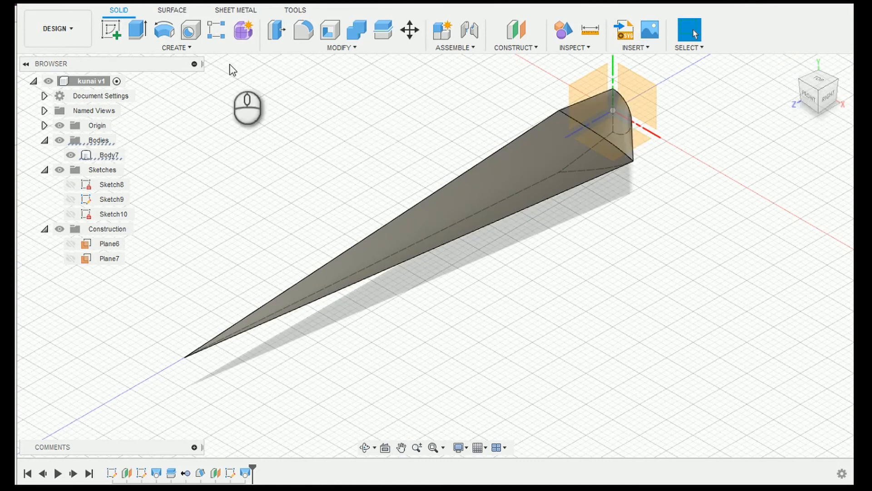
left_click(181, 49)
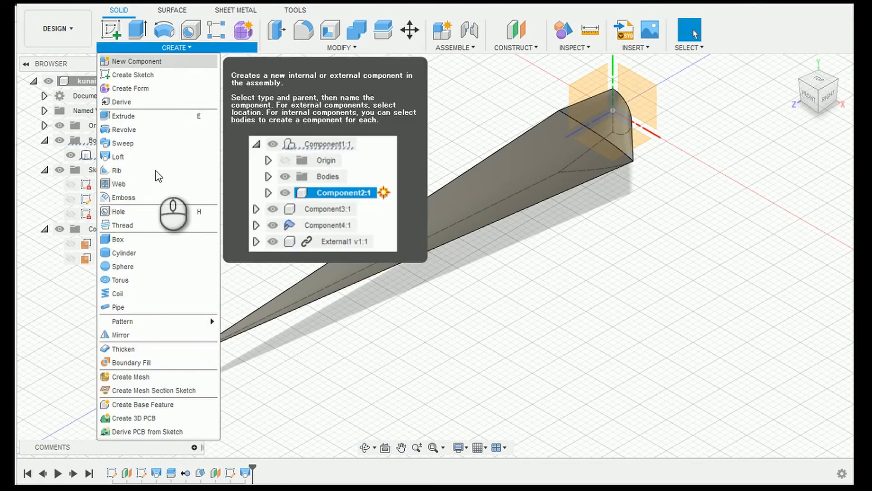
left_click(120, 335)
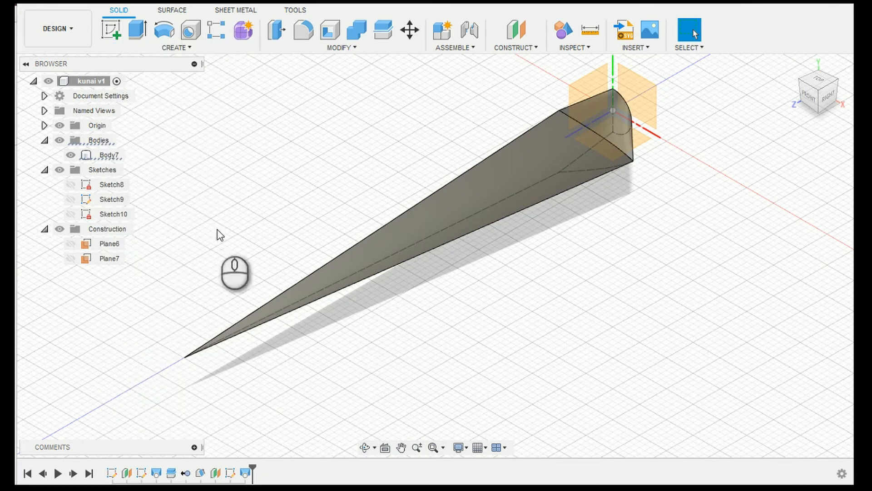
left_click(552, 158)
left_click(765, 186)
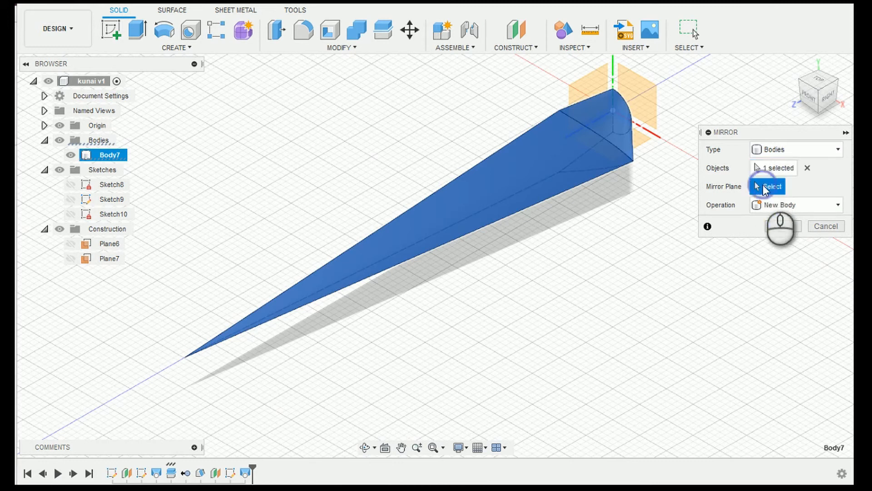
left_click(590, 85)
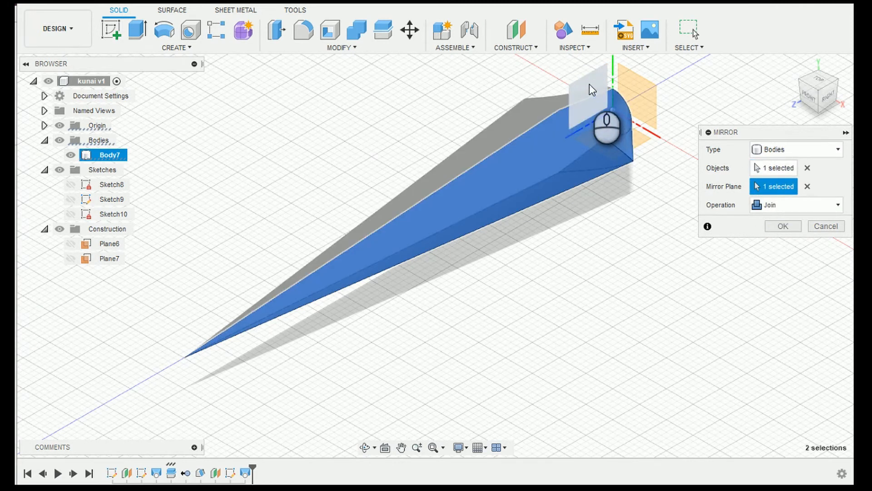
key("Return")
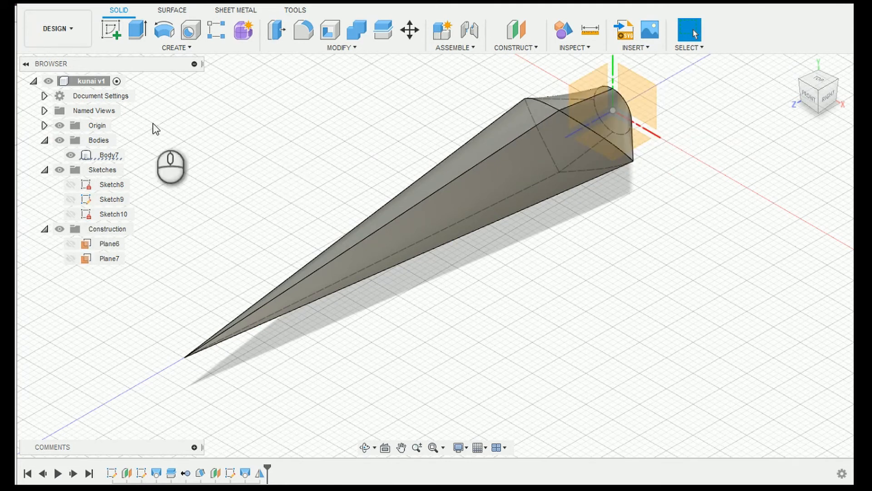
left_click(60, 126)
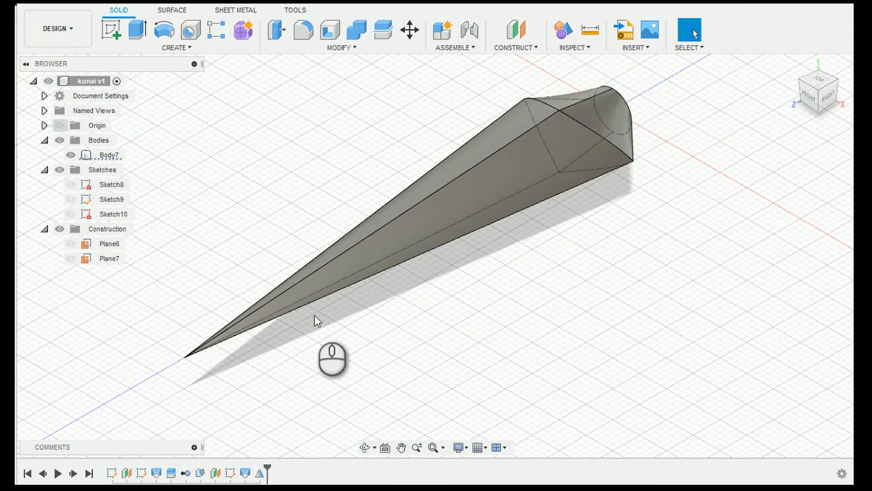
Step: Extrude the blade's circular rear face 40 mm outward with a -2 degree taper, joining it to the body as the handle
left_click(404, 447)
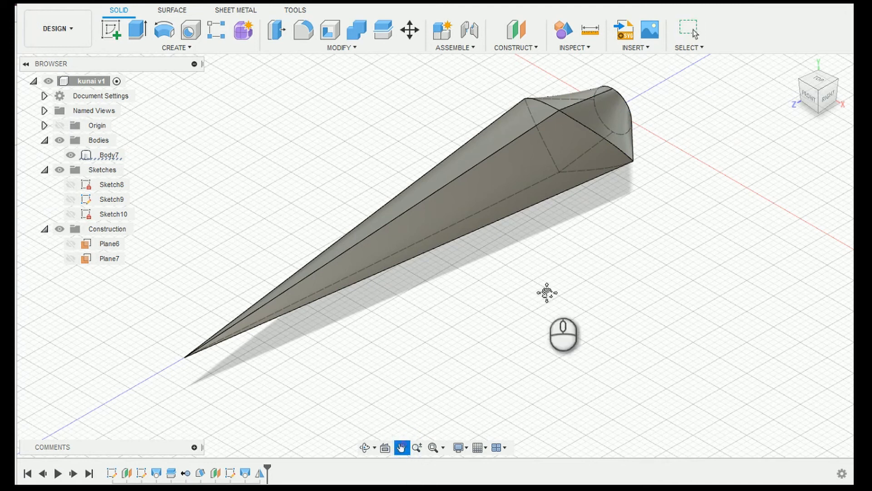
left_click_drag(545, 291, 422, 396)
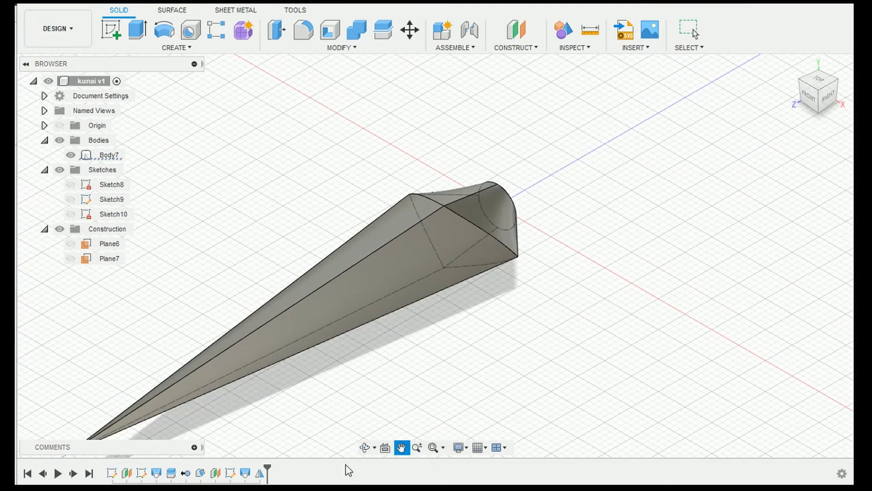
left_click(366, 448)
left_click_drag(452, 333, 390, 346)
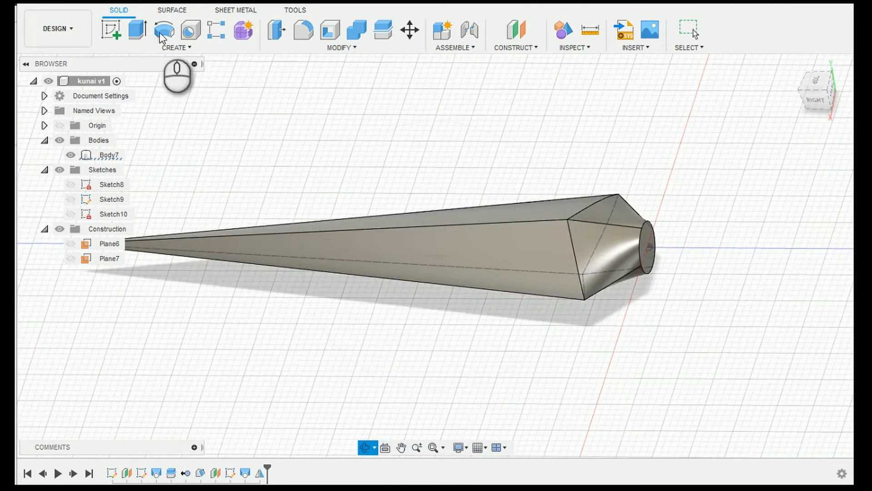
left_click(139, 32)
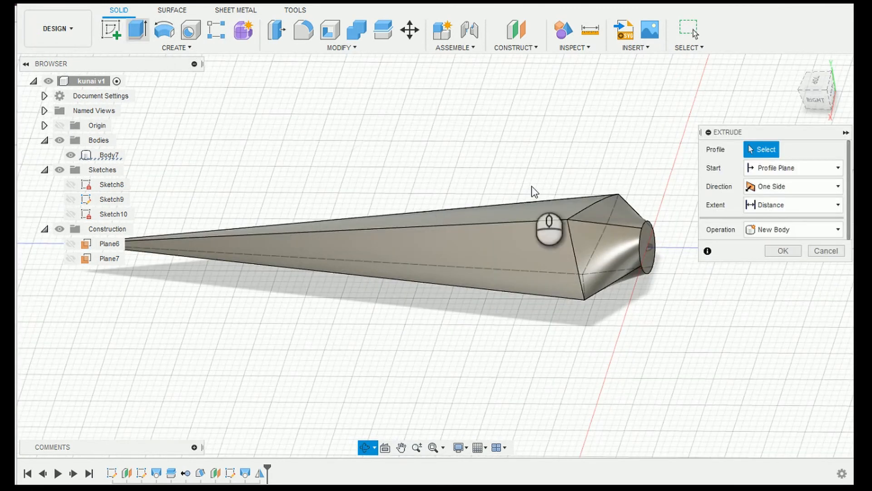
left_click(647, 250)
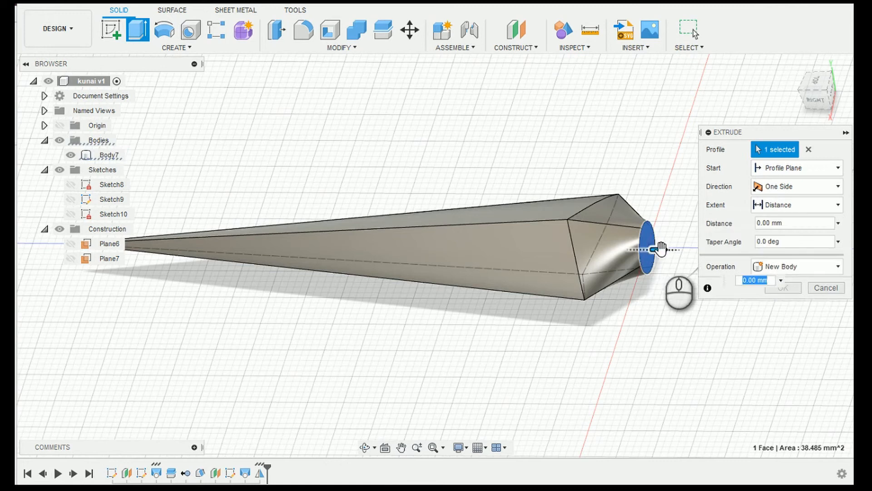
left_click(417, 448)
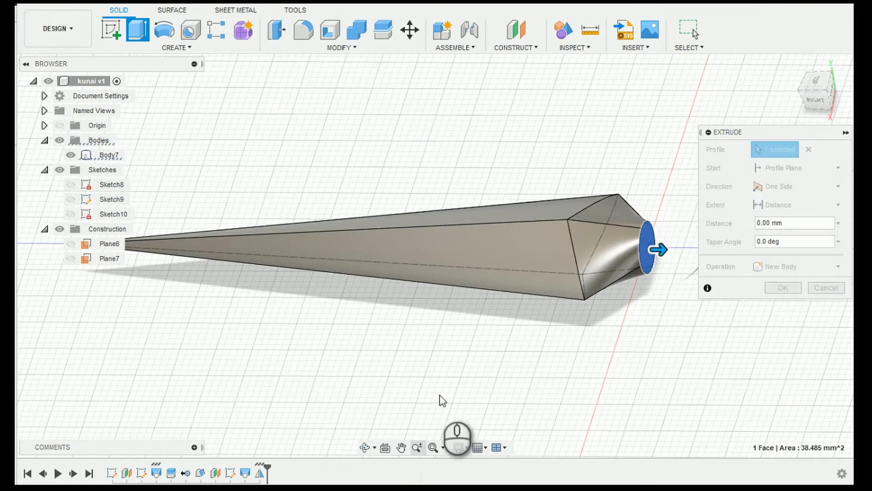
left_click_drag(443, 399, 428, 357)
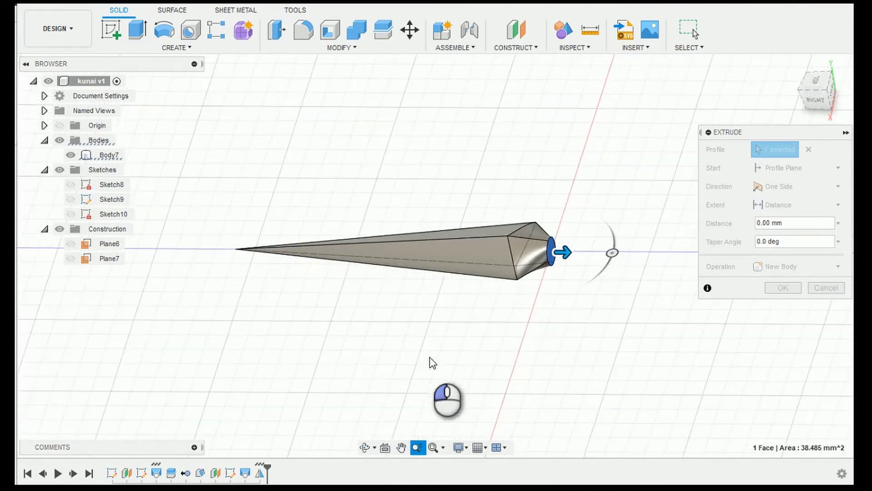
left_click_drag(502, 388, 498, 373)
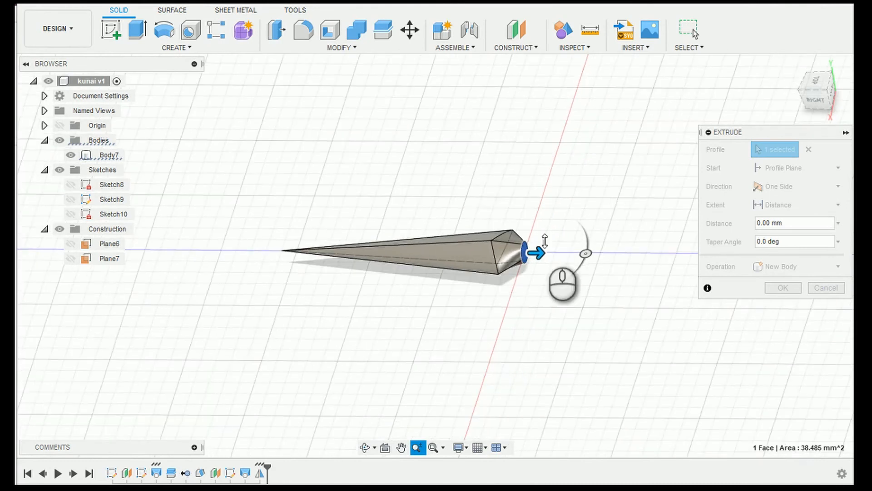
key("Escape")
left_click_drag(539, 250, 685, 242)
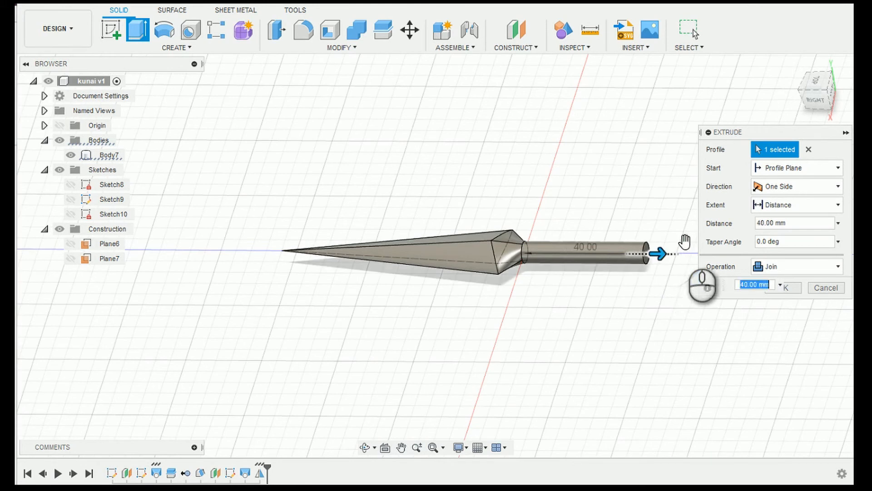
left_click(759, 245)
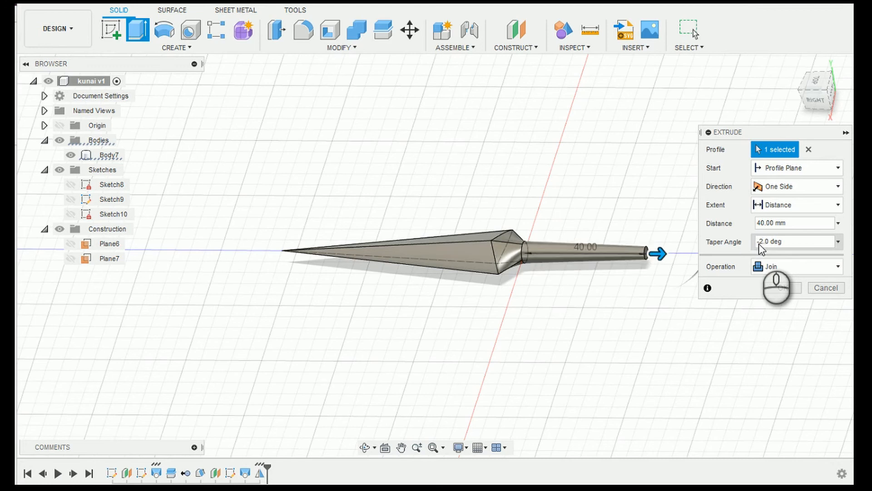
left_click(779, 287)
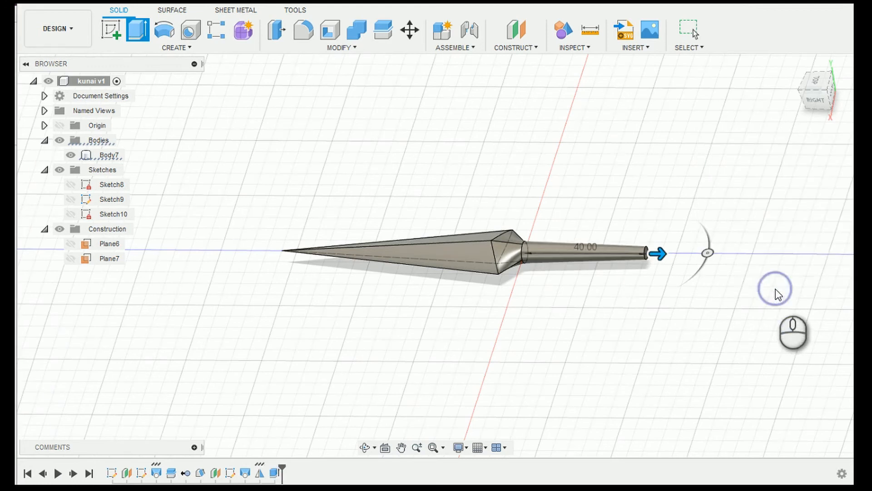
Step: Sketch a circle on the XZ plane, centred on the handle axis 50 mm from the origin and touching the handle's end, and finish the sketch
left_click(401, 448)
left_click_drag(489, 318, 399, 327)
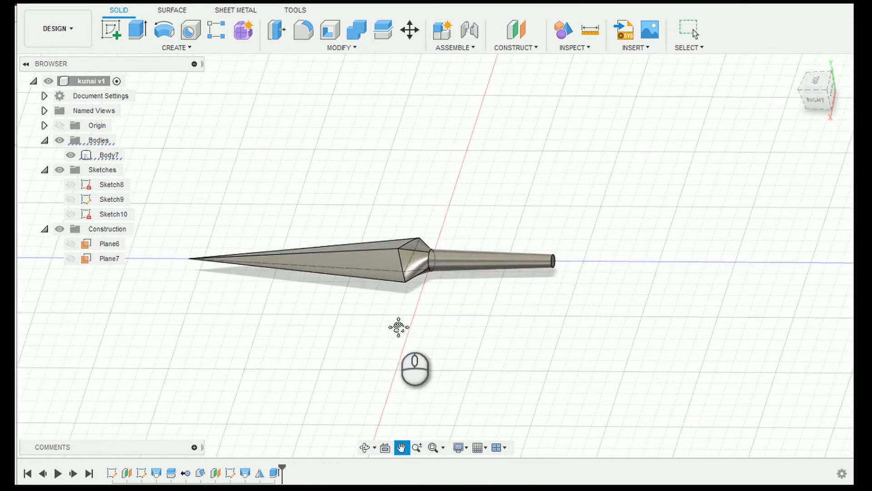
left_click(114, 30)
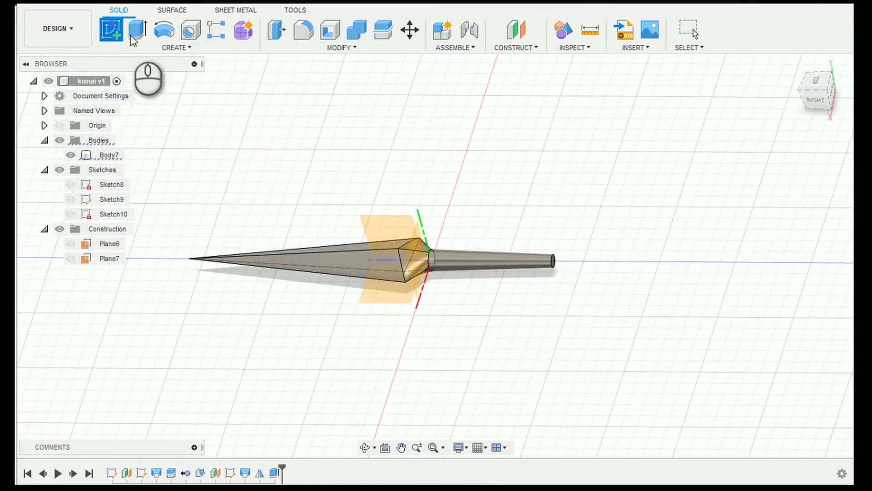
left_click(390, 299)
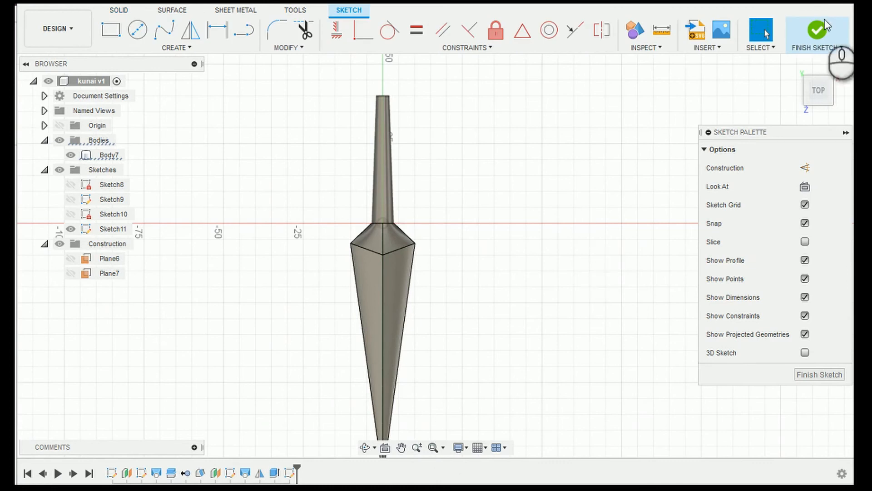
left_click(847, 73)
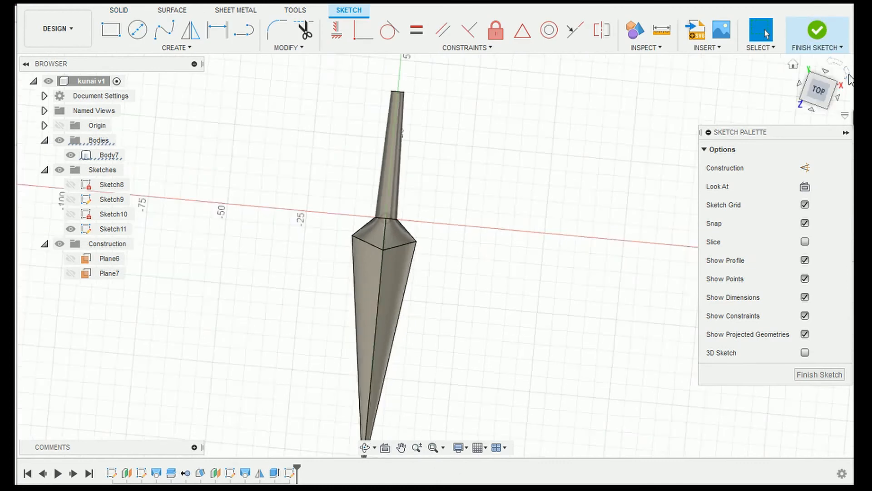
left_click(401, 448)
left_click_drag(448, 337, 376, 398)
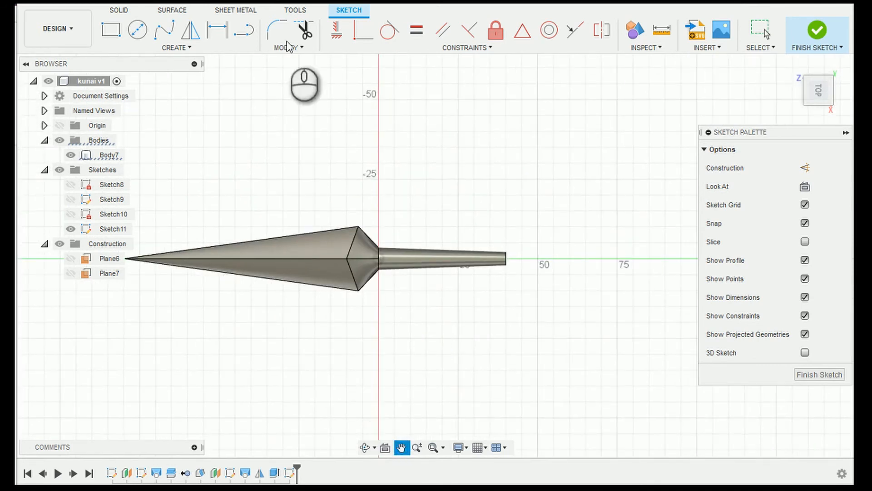
left_click(137, 30)
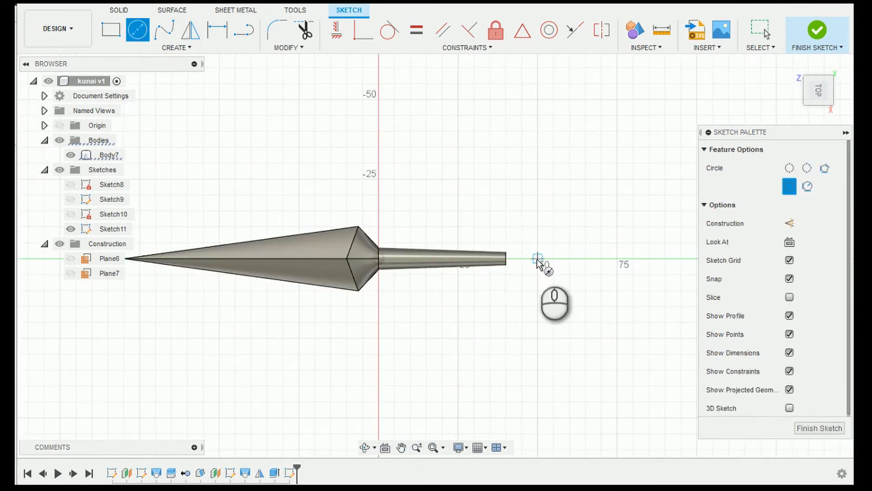
left_click(538, 259)
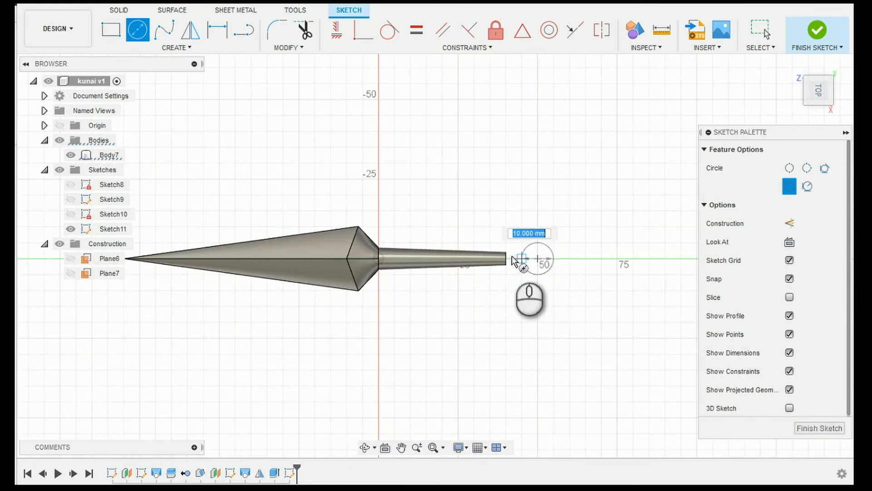
left_click(507, 260)
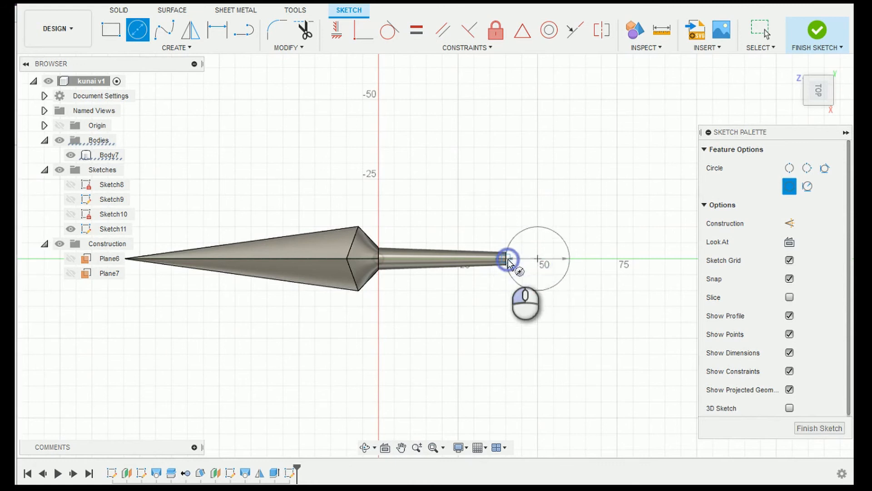
left_click(817, 32)
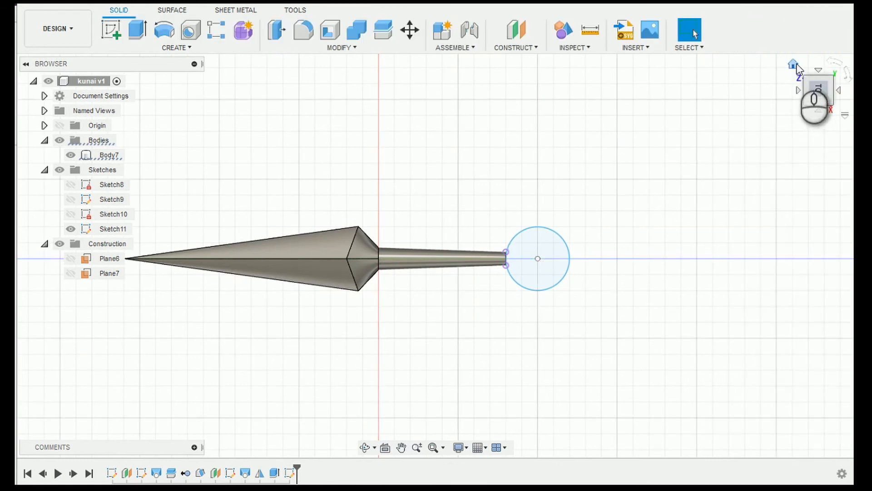
Step: Create a solid circular pipe along the sketched circle at the handle's end, with a 4.75 mm section size, joined to the body
left_click(795, 65)
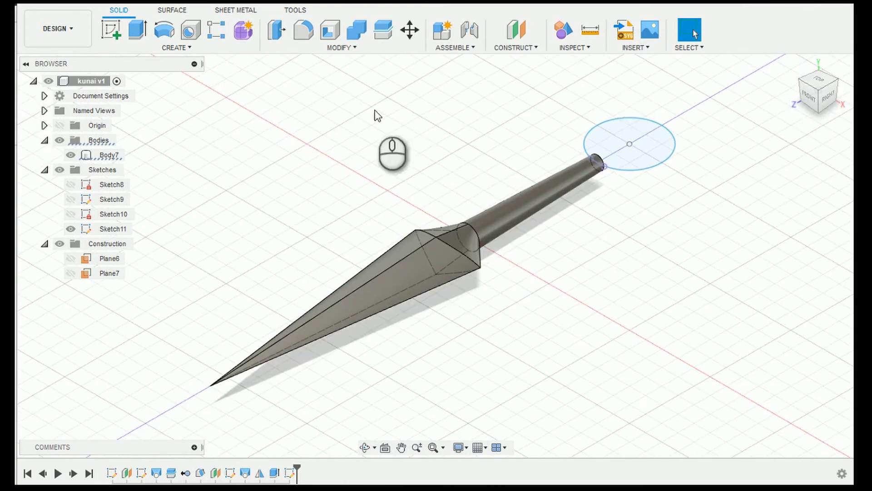
left_click(182, 49)
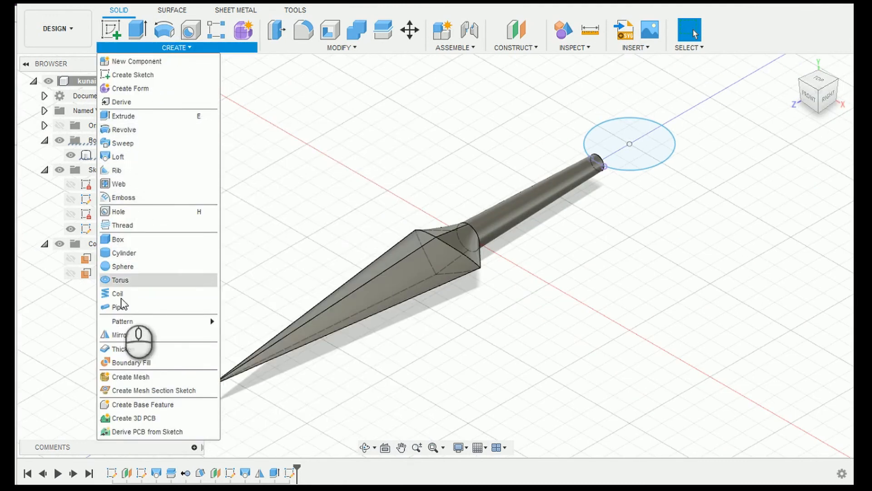
left_click(119, 308)
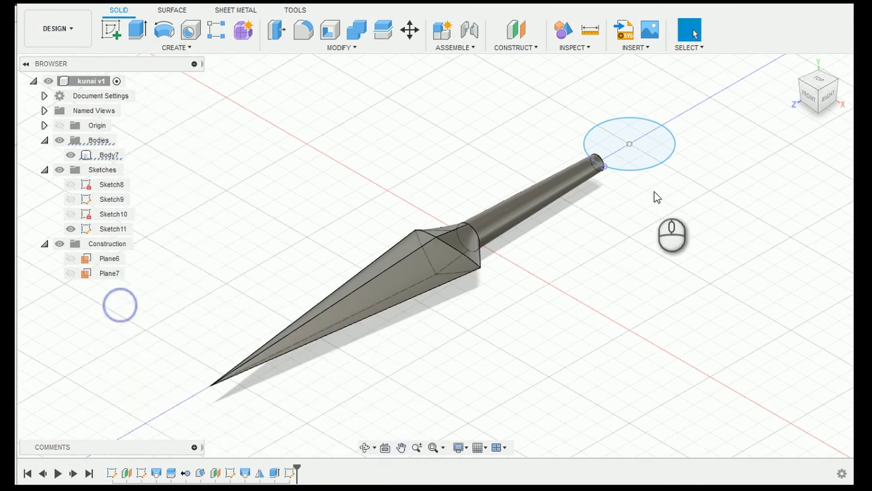
left_click(651, 167)
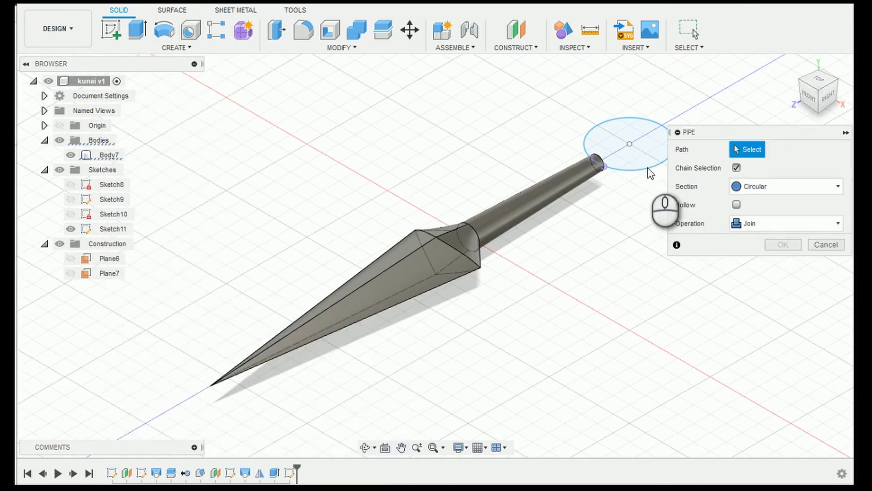
left_click(648, 166)
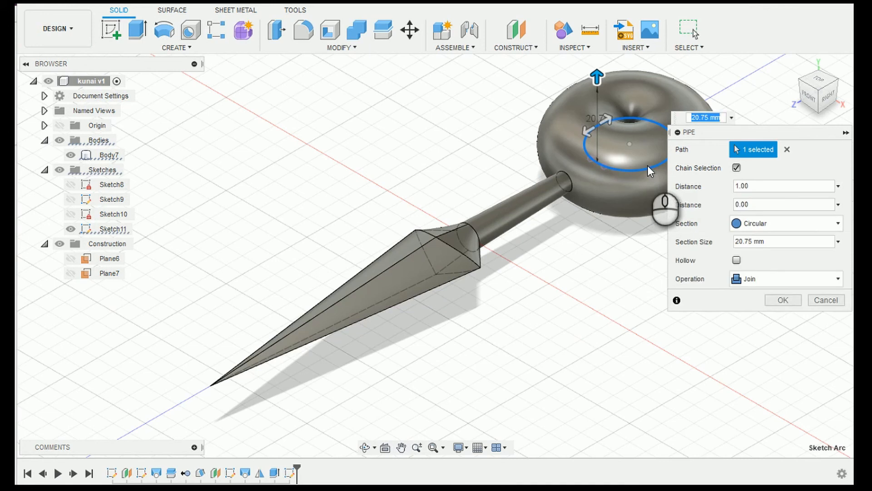
left_click(740, 242)
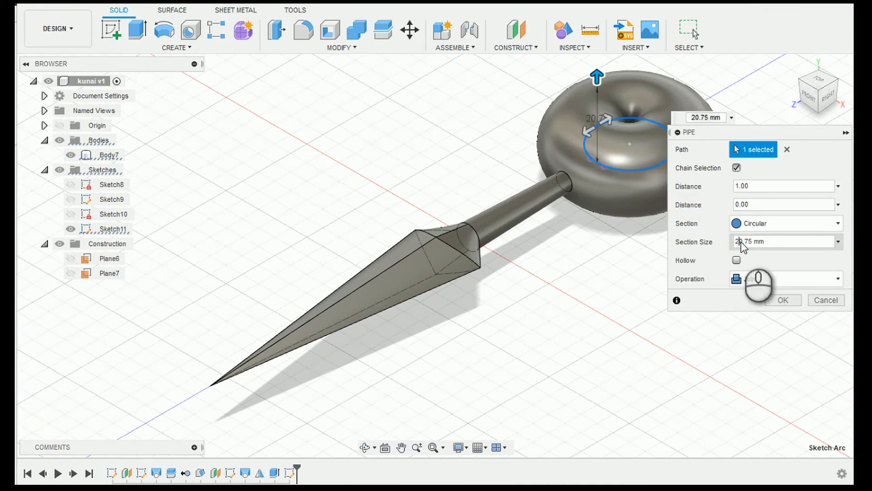
type("1")
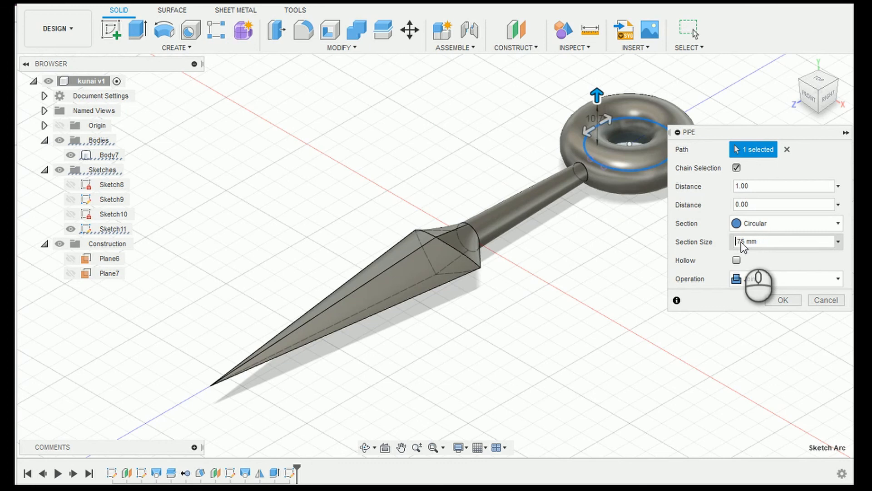
type("5")
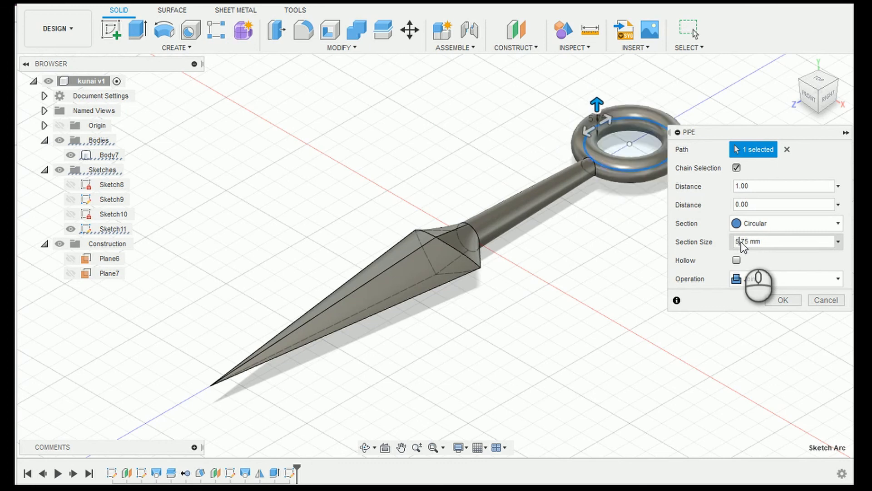
key("BackSpace")
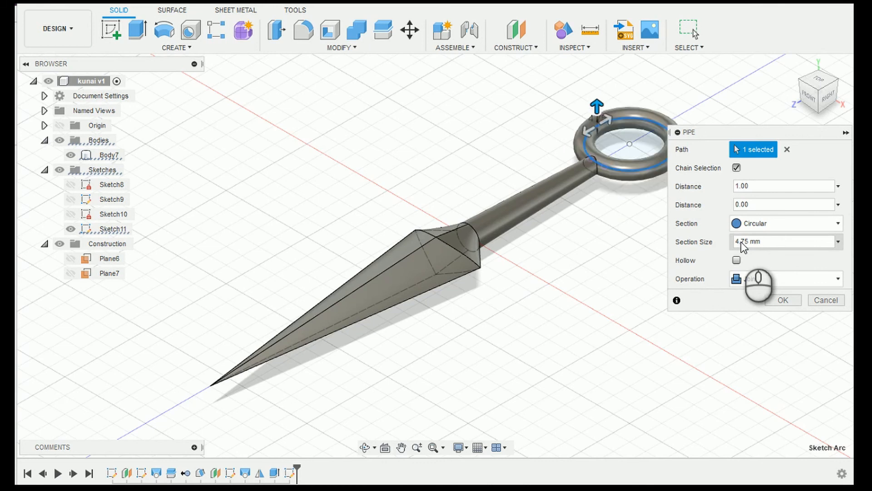
key("BackSpace")
type("3")
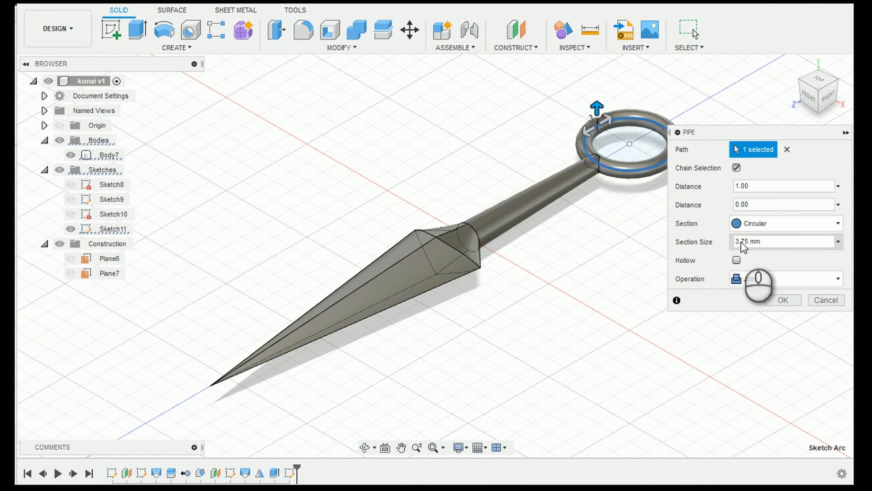
key("BackSpace")
type("4")
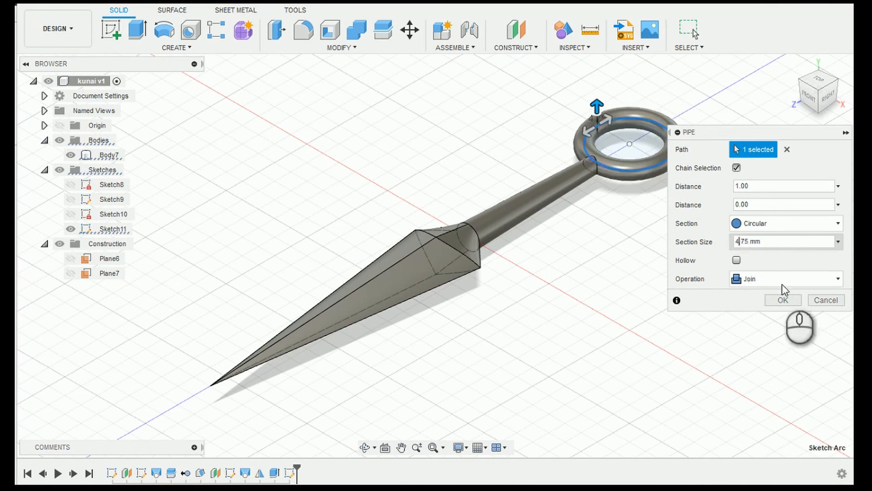
left_click(784, 301)
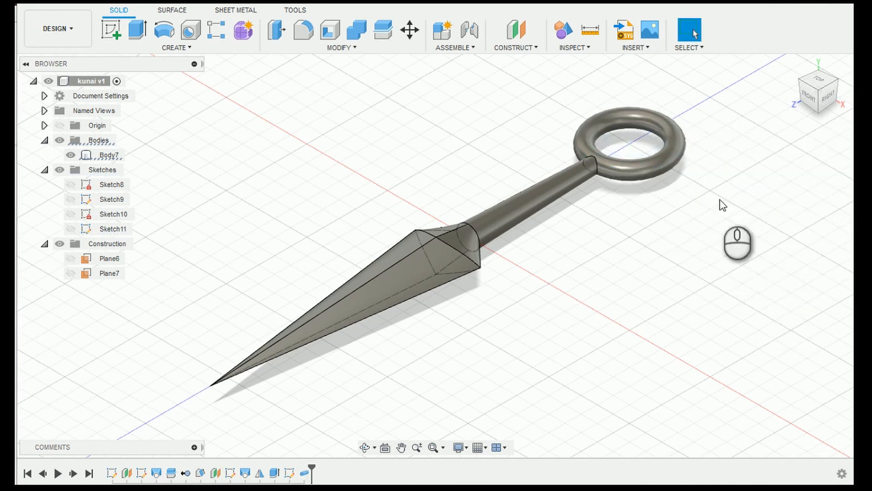
left_click(818, 79)
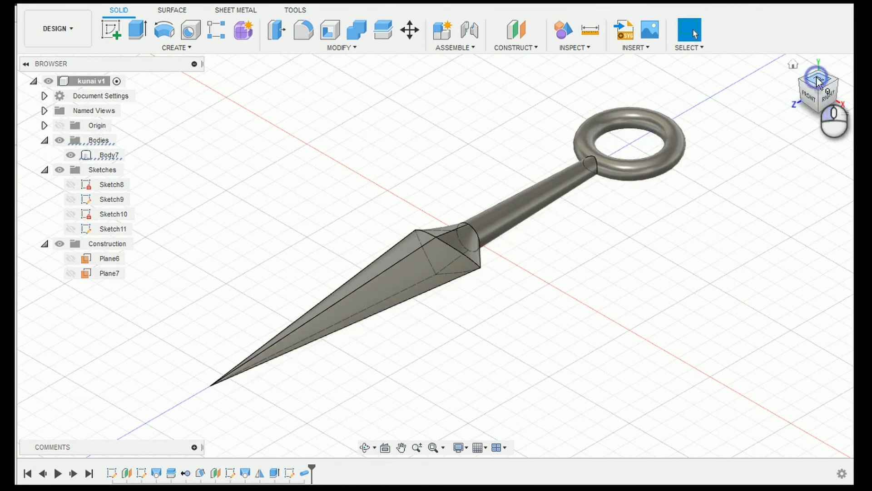
left_click(432, 447)
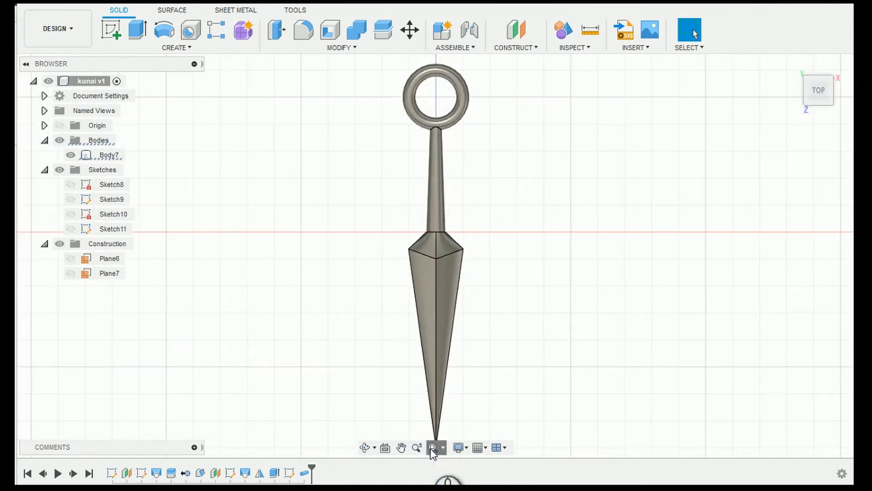
left_click(365, 447)
left_click_drag(396, 384, 400, 263)
key("Escape")
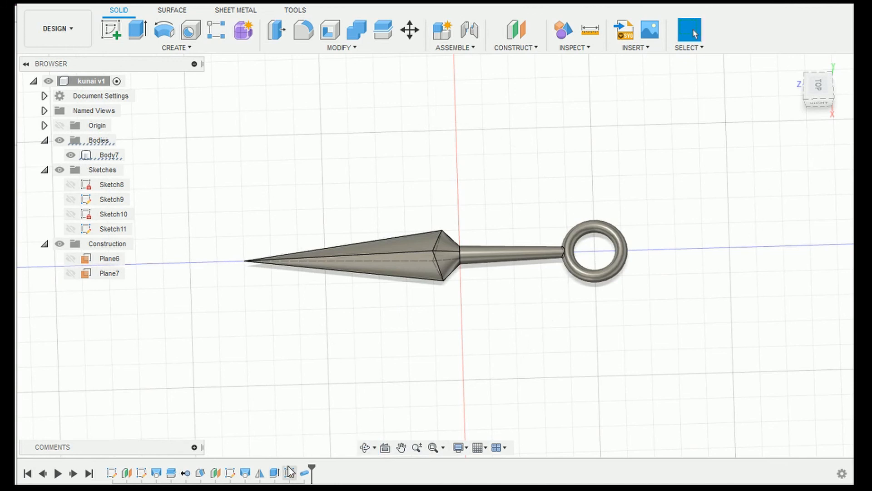